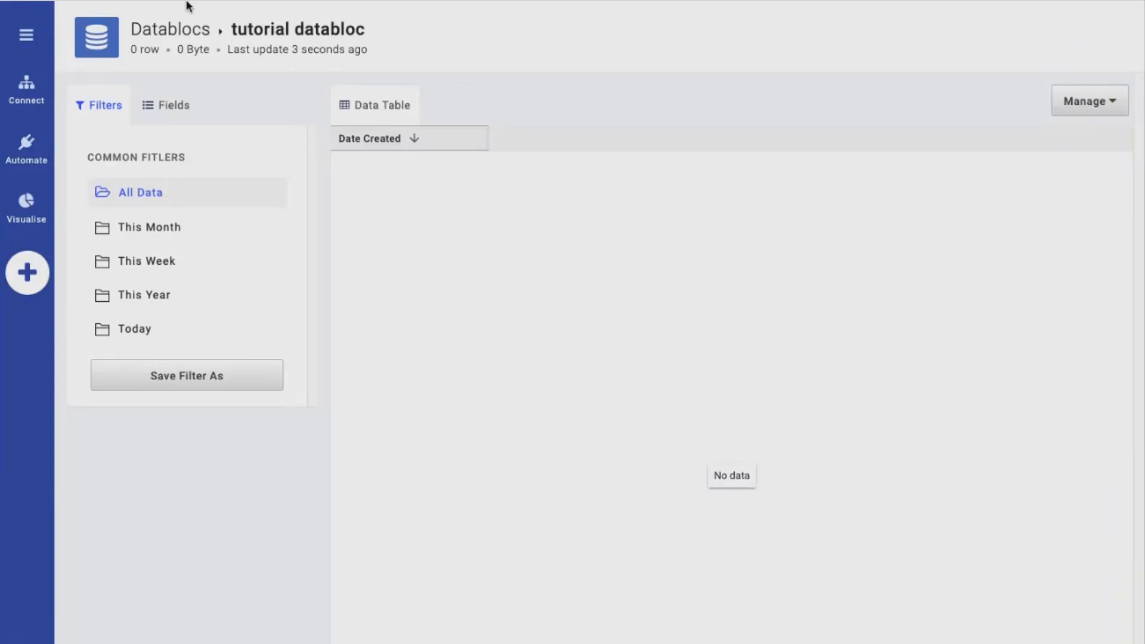
Add the string fields first_name and age to the tutorial databloc's schema and save it
left_click(173, 105)
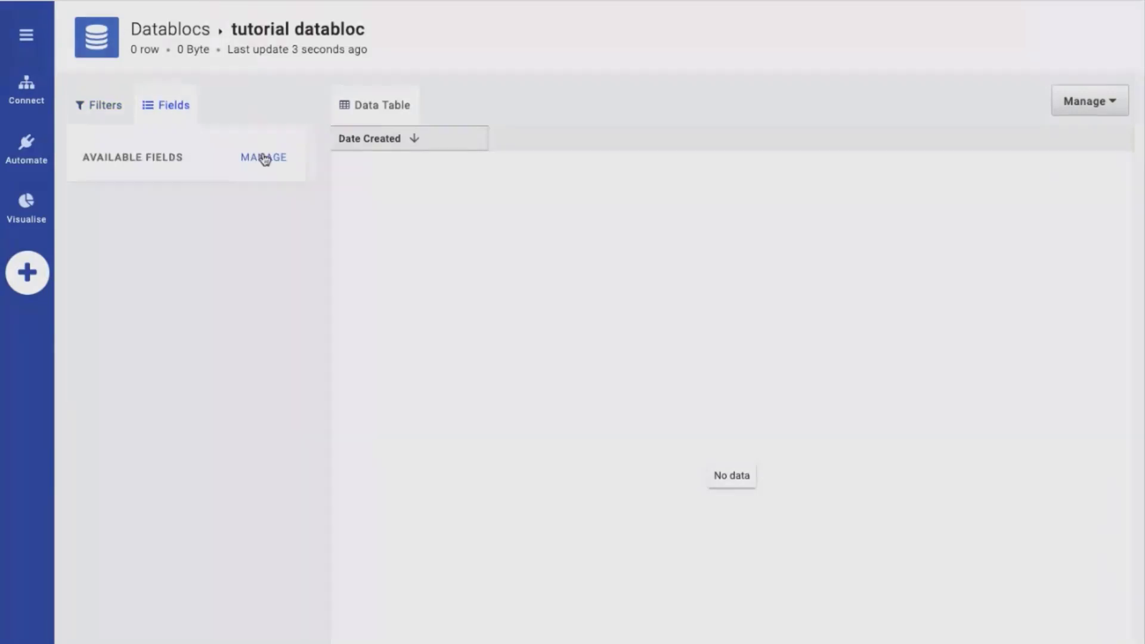
left_click(263, 157)
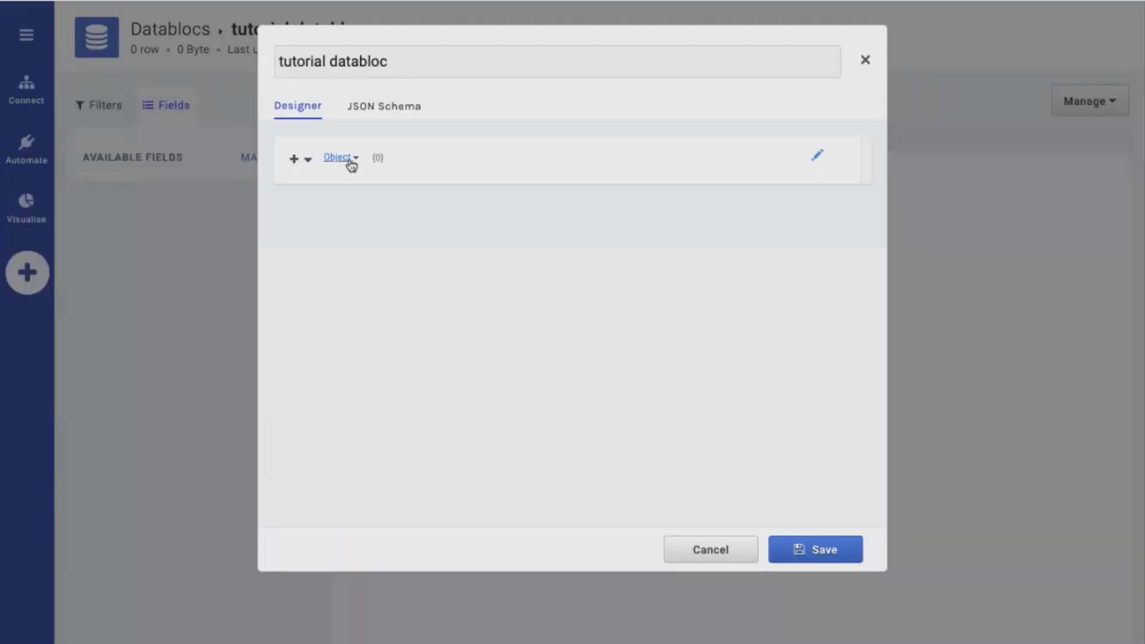
left_click(293, 160)
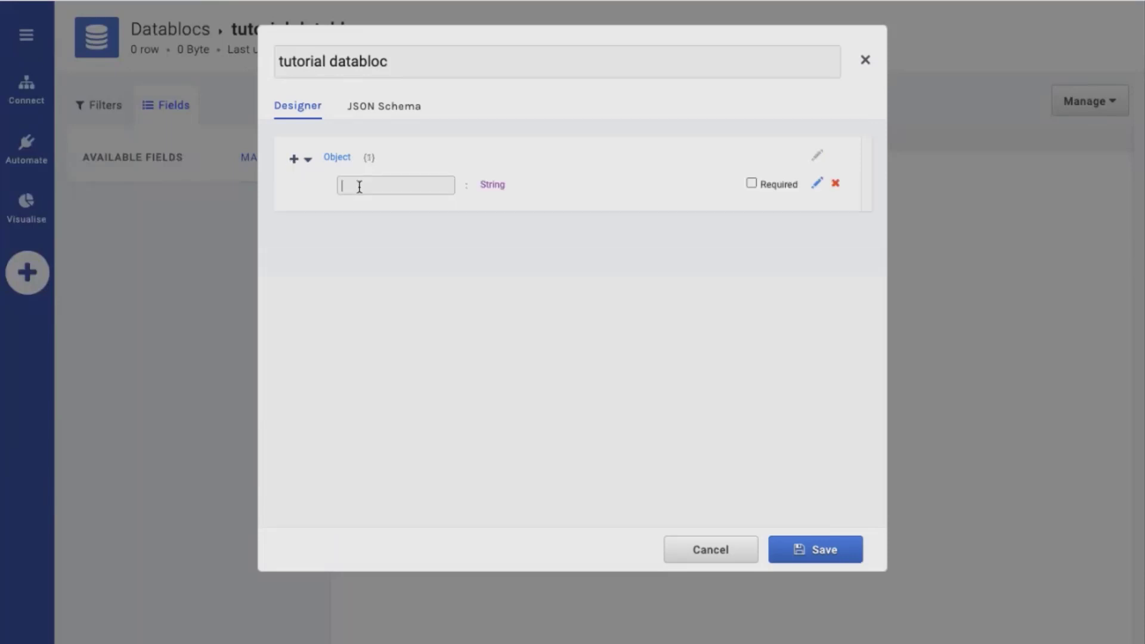
type("first_name")
left_click(293, 159)
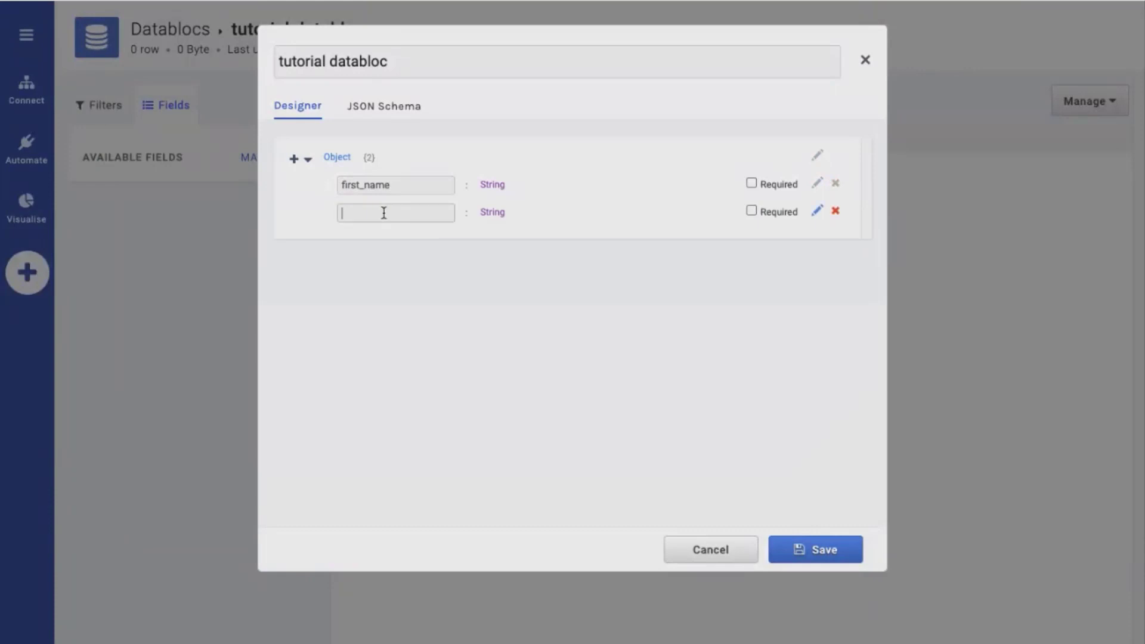
type("age")
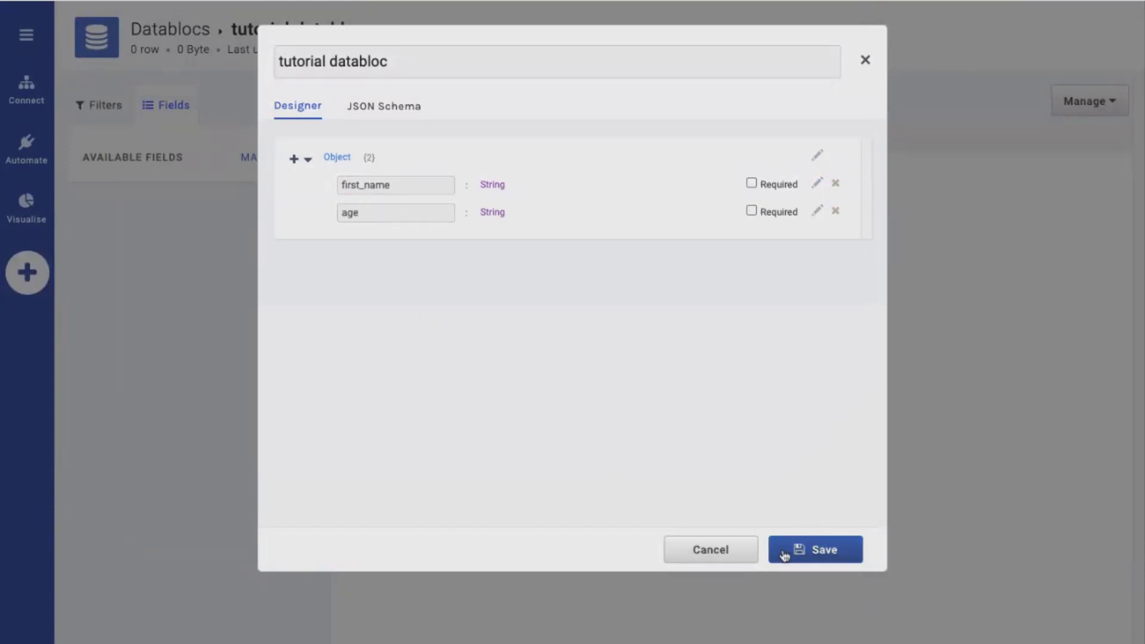
left_click(806, 553)
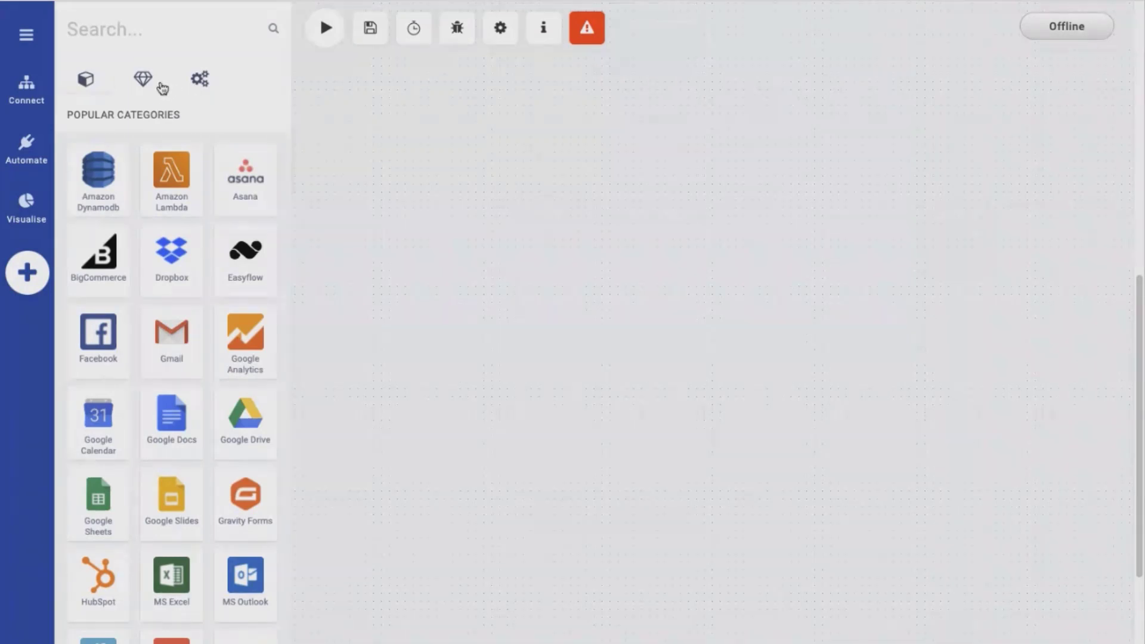
Add a Databloc operation with the Insert Records action to the flow and name it "insert a single record"
left_click(144, 81)
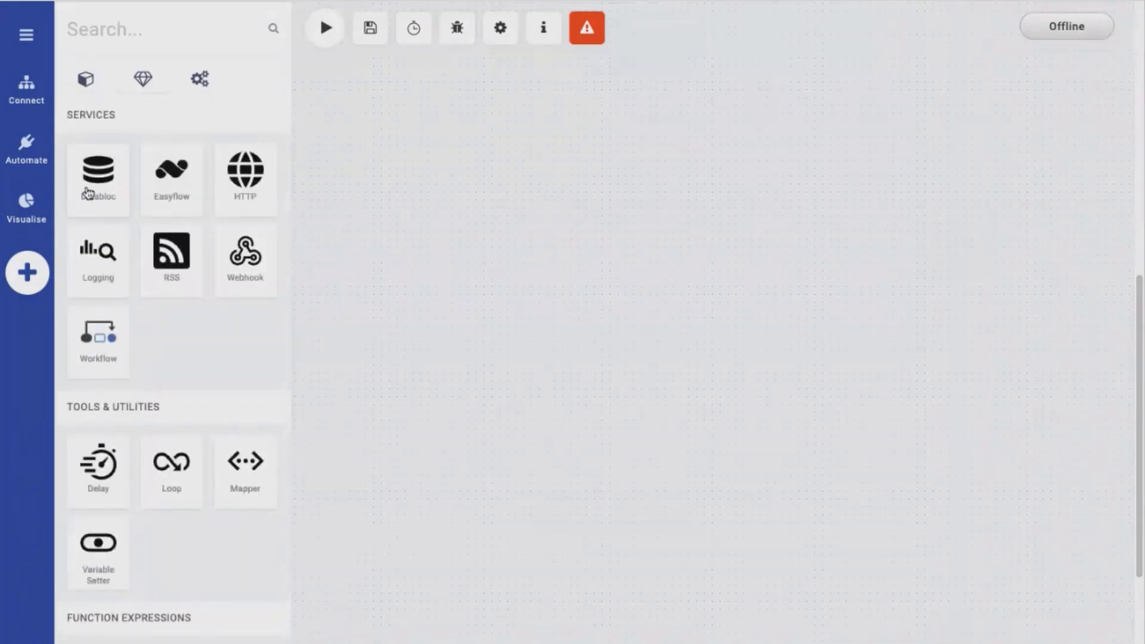
left_click_drag(85, 186, 685, 196)
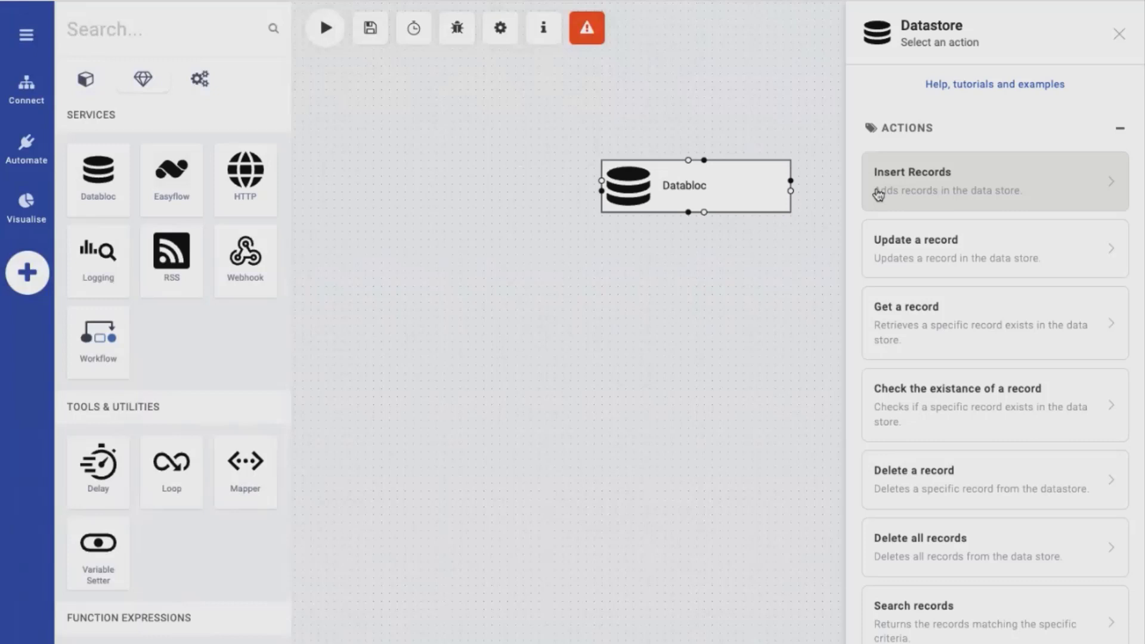
left_click(877, 192)
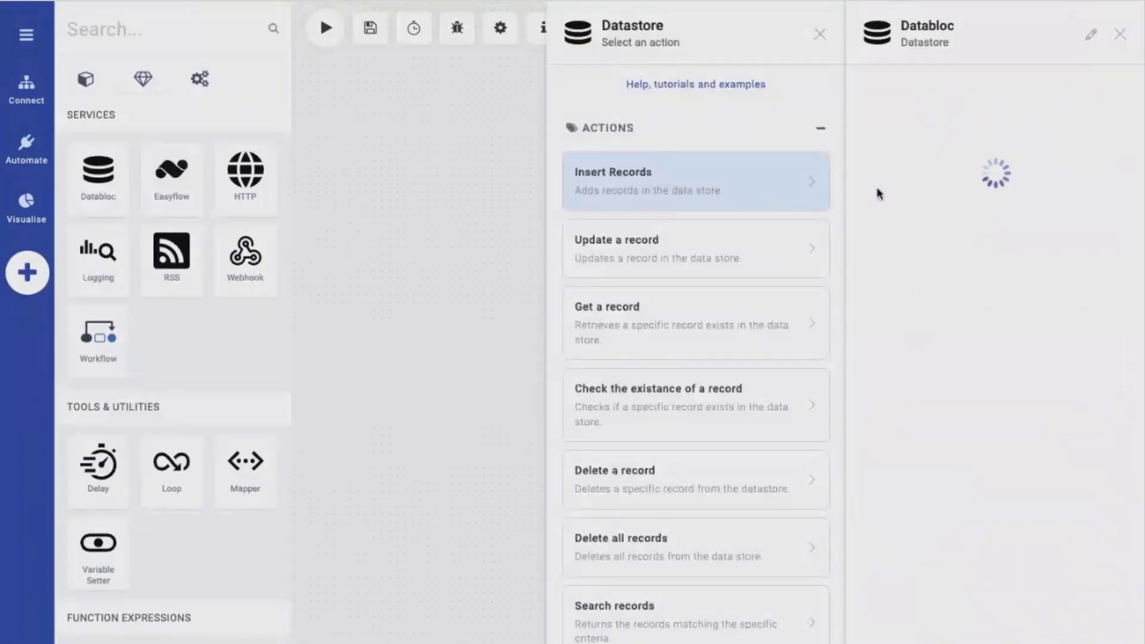
double_click(938, 25)
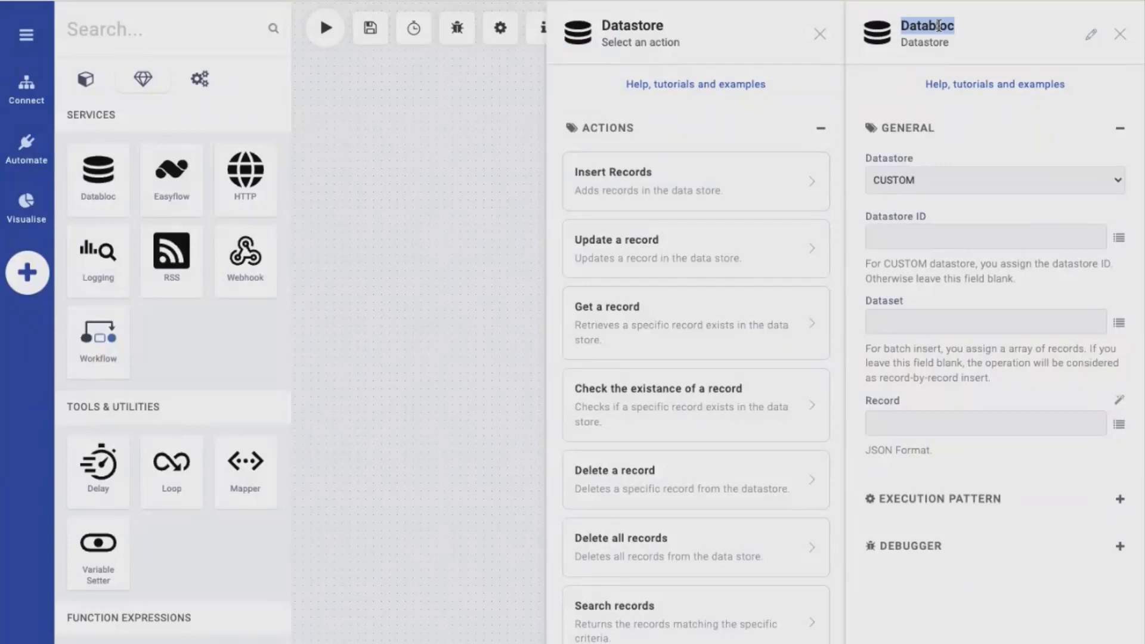
type("insert a single record")
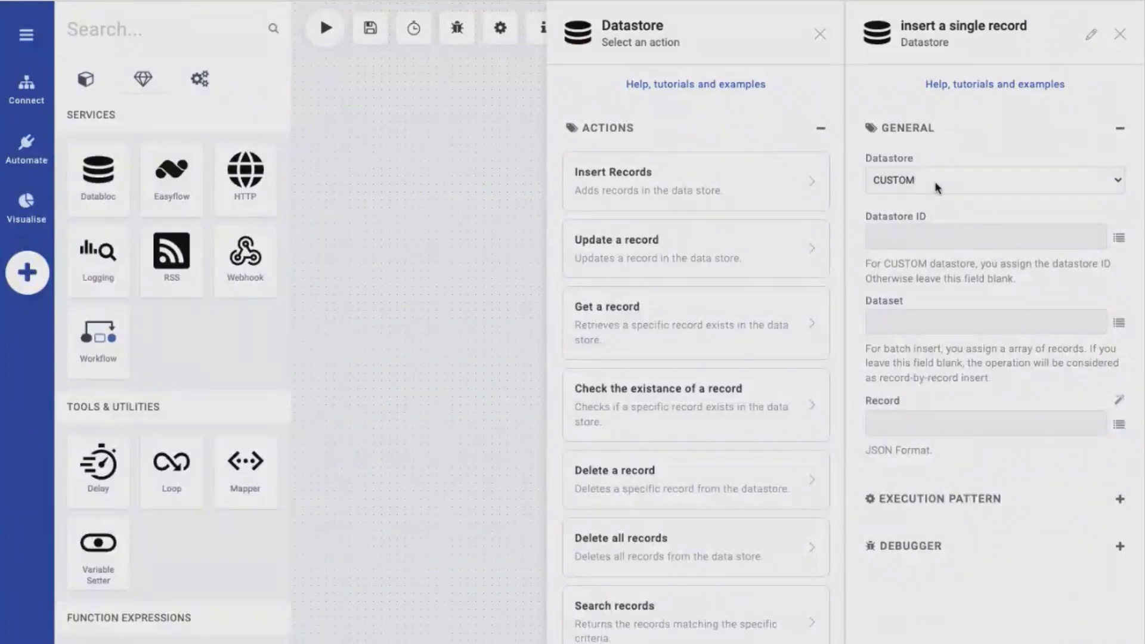
Set the operation's datastore to tutorial databloc and apply the tutorial databloc schema to its Record field
left_click(928, 220)
left_click(915, 312)
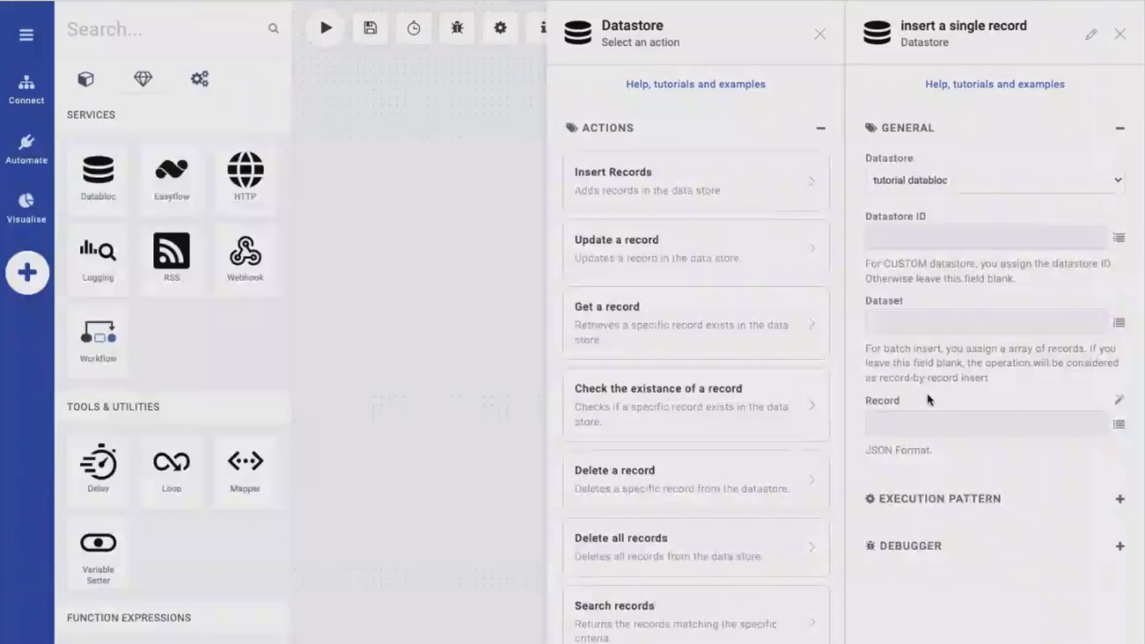
left_click(917, 425)
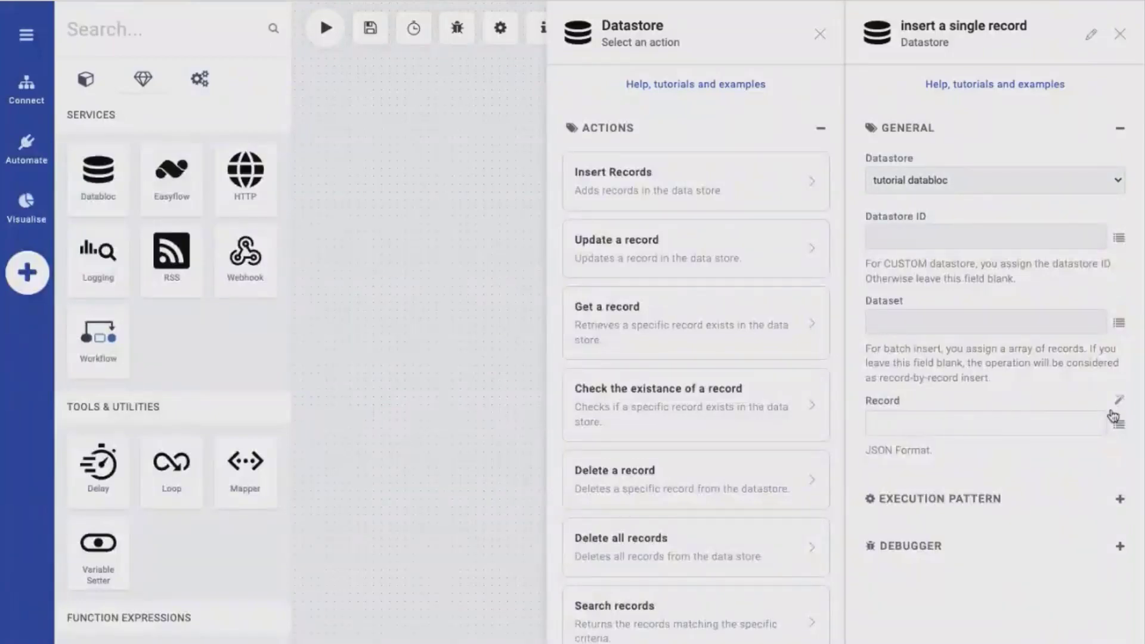
left_click(1120, 402)
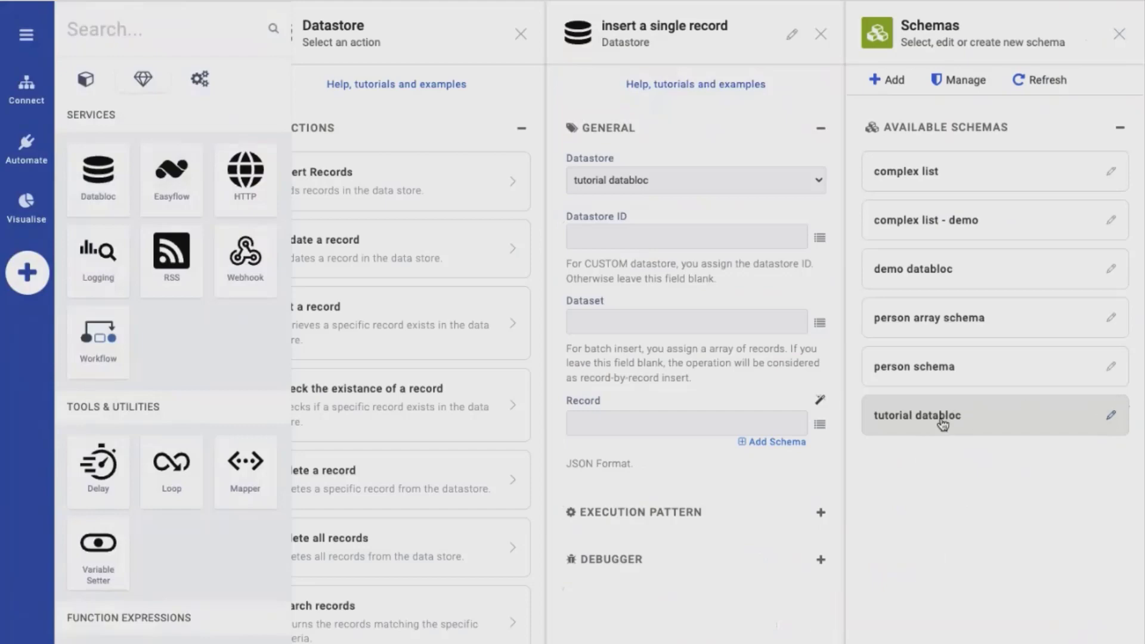
left_click(923, 421)
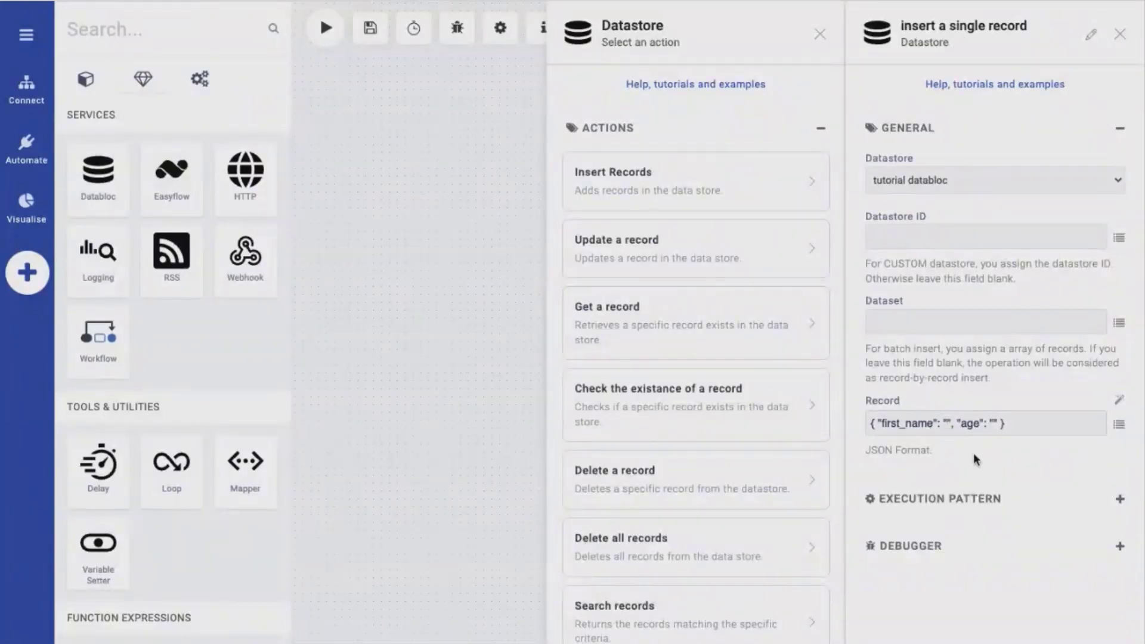
Fill the record's JSON with a person's first name and the age 42
type("Peter")
left_click(1019, 423)
type("42")
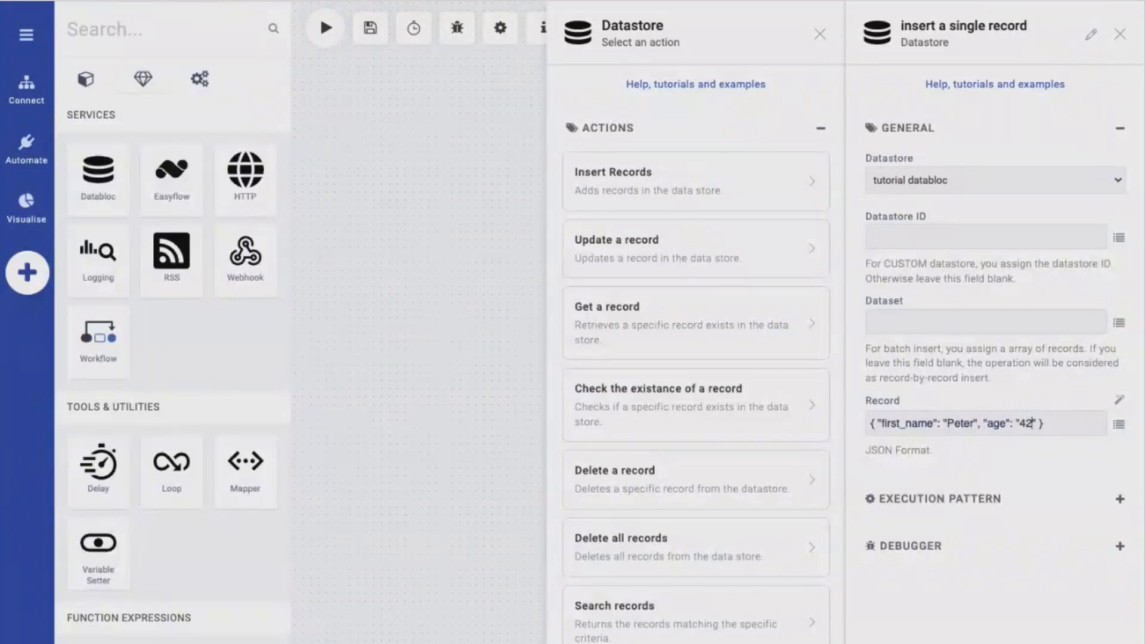
key("Return")
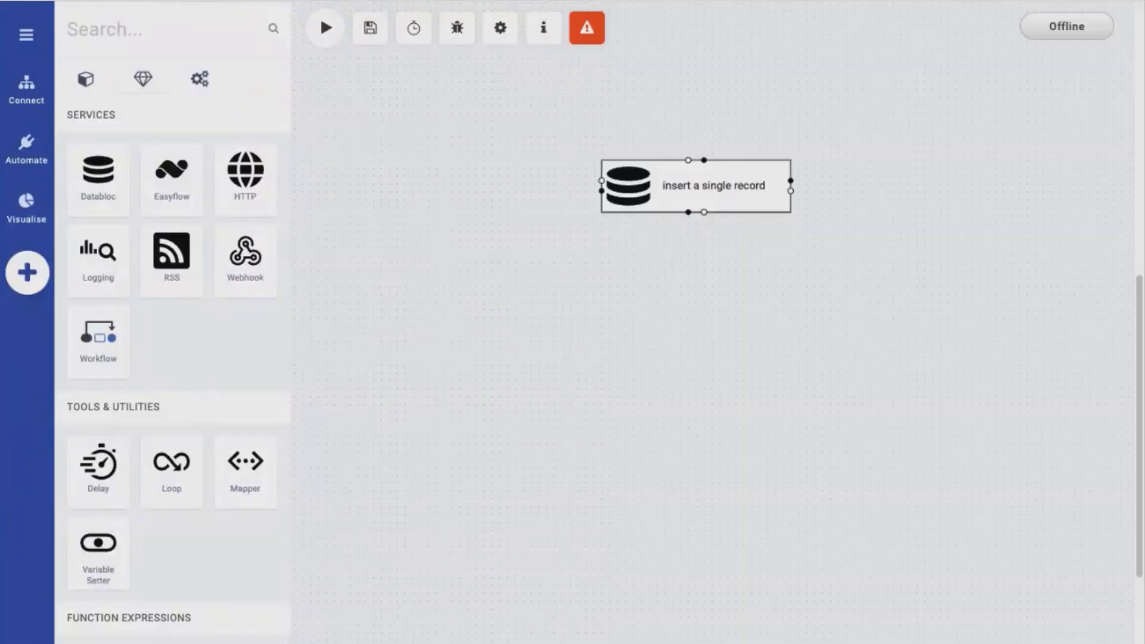
Set the "insert a single record" operation as the flow's starting point
right_click(701, 191)
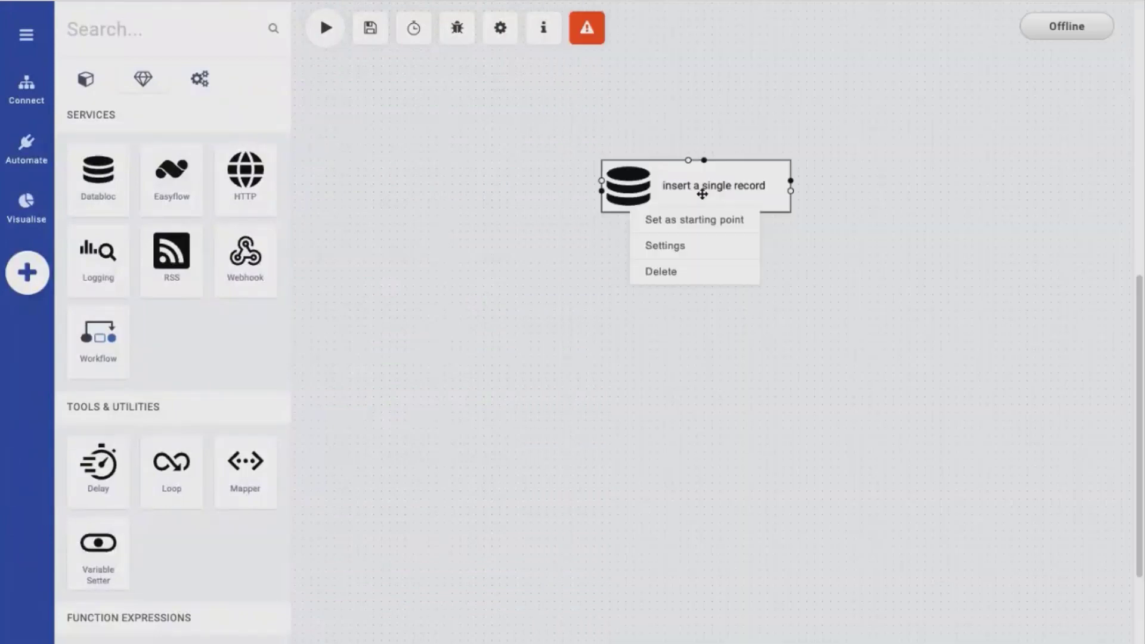
left_click(692, 221)
left_click(633, 217)
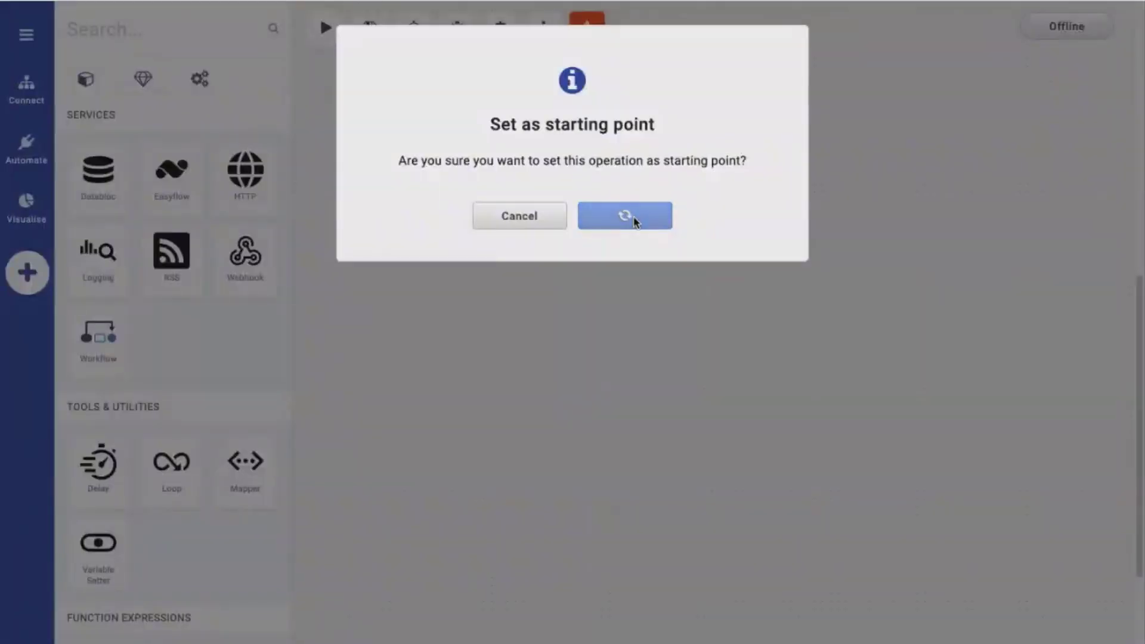
Run the flow once with an empty payload and reload All Data in the tutorial databloc
left_click(322, 38)
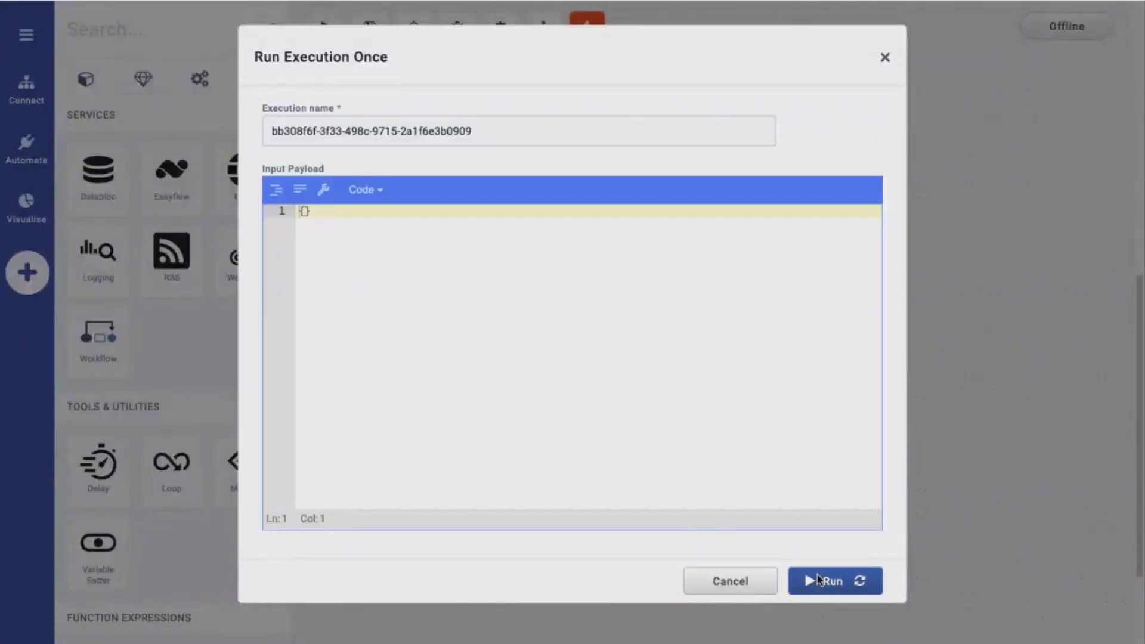
left_click(818, 580)
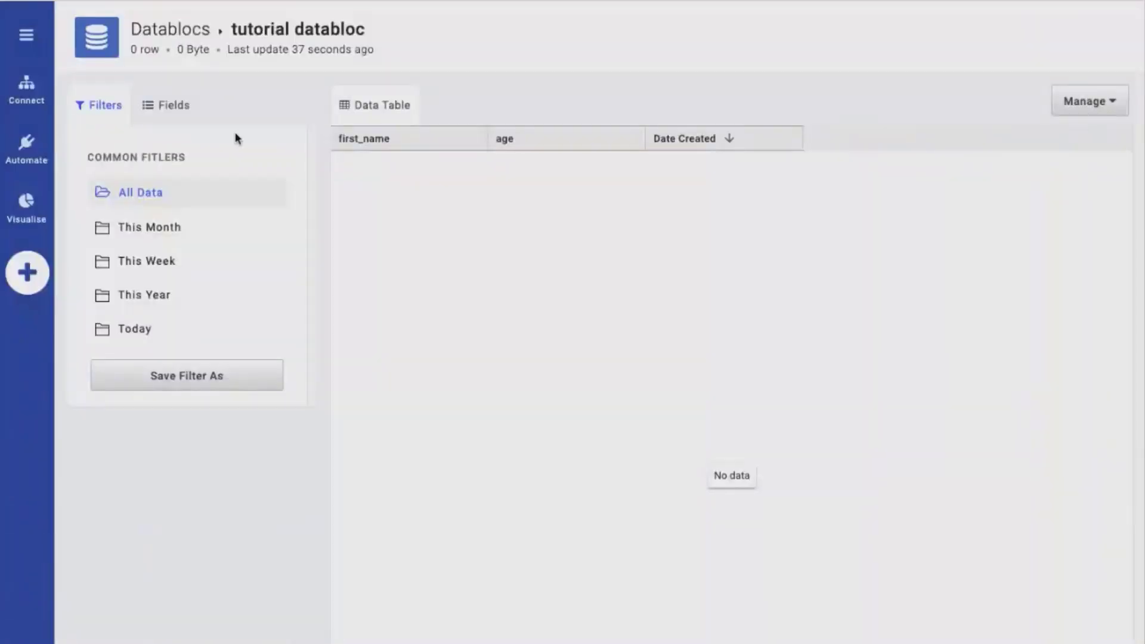
left_click(183, 197)
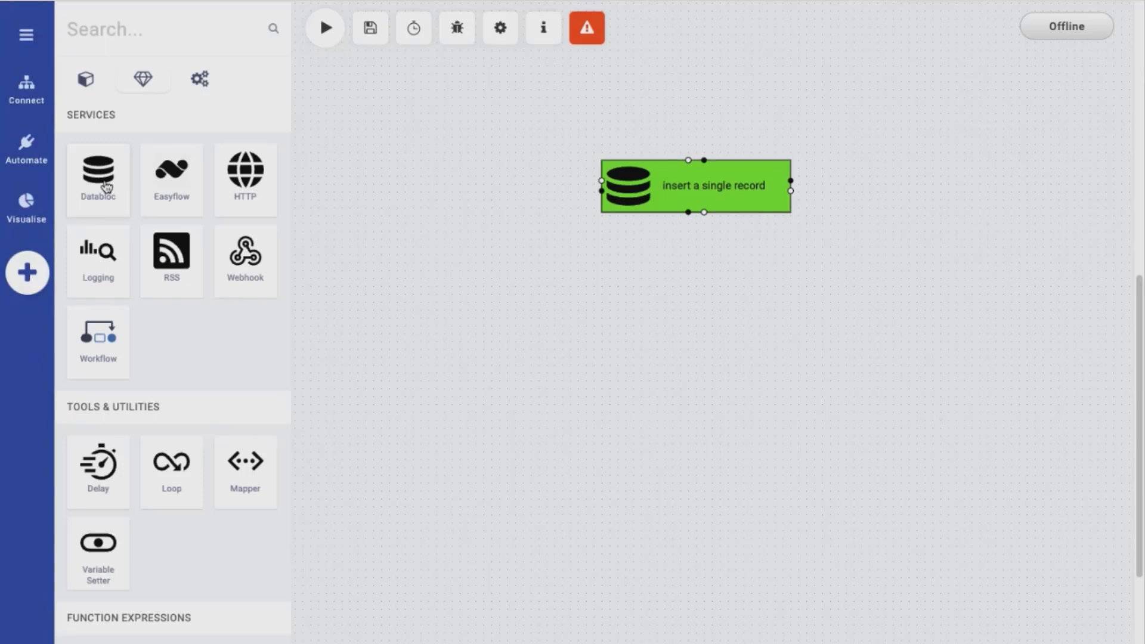
Add a Google Sheets Get Range Values operation below the insert operation and assign the existing support account connection
left_click(85, 79)
left_click_drag(102, 508, 687, 353)
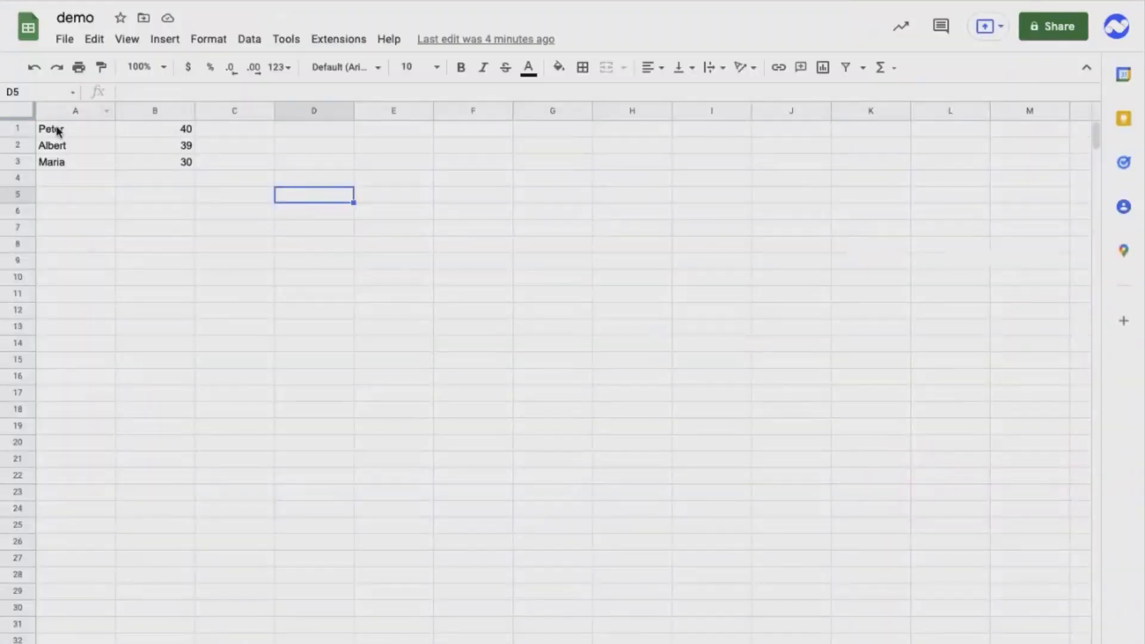
left_click_drag(56, 129, 165, 162)
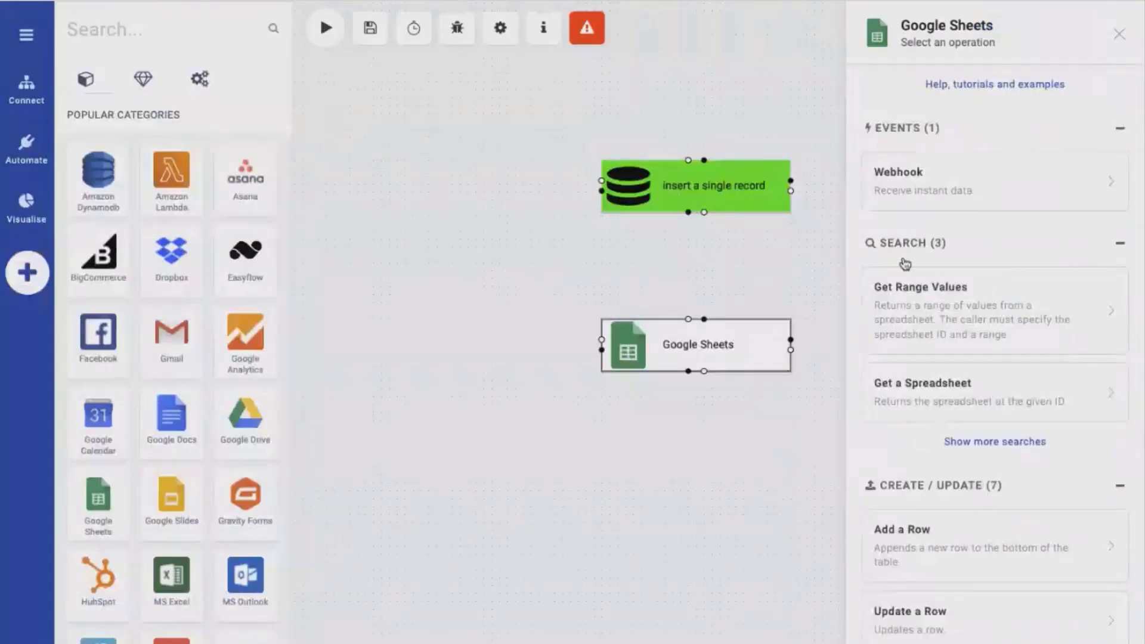
left_click(976, 319)
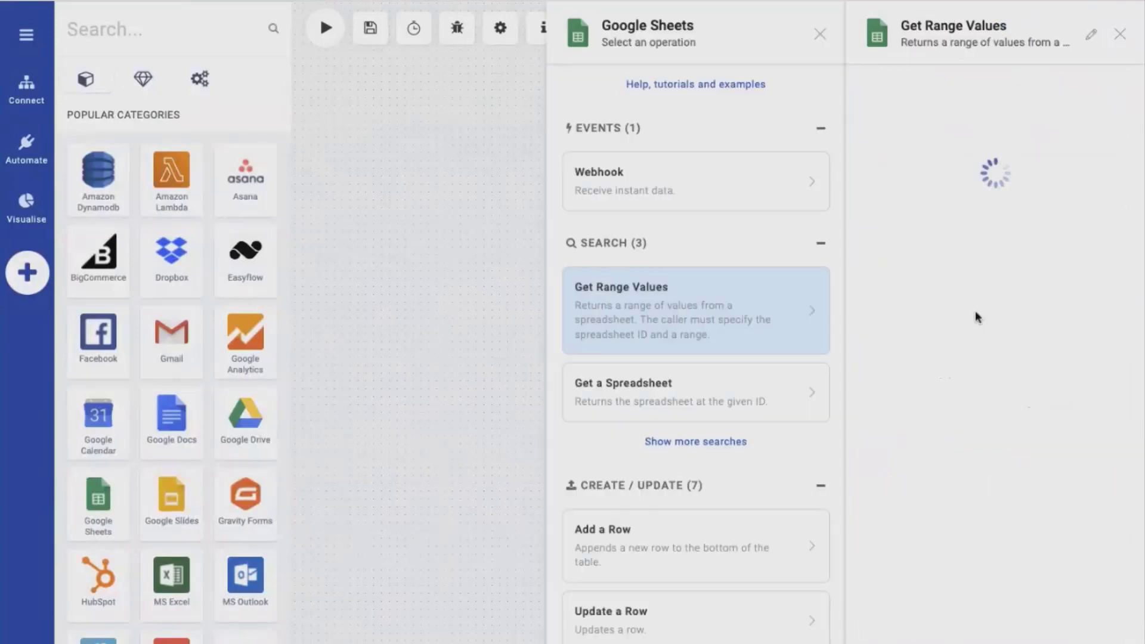
left_click(984, 191)
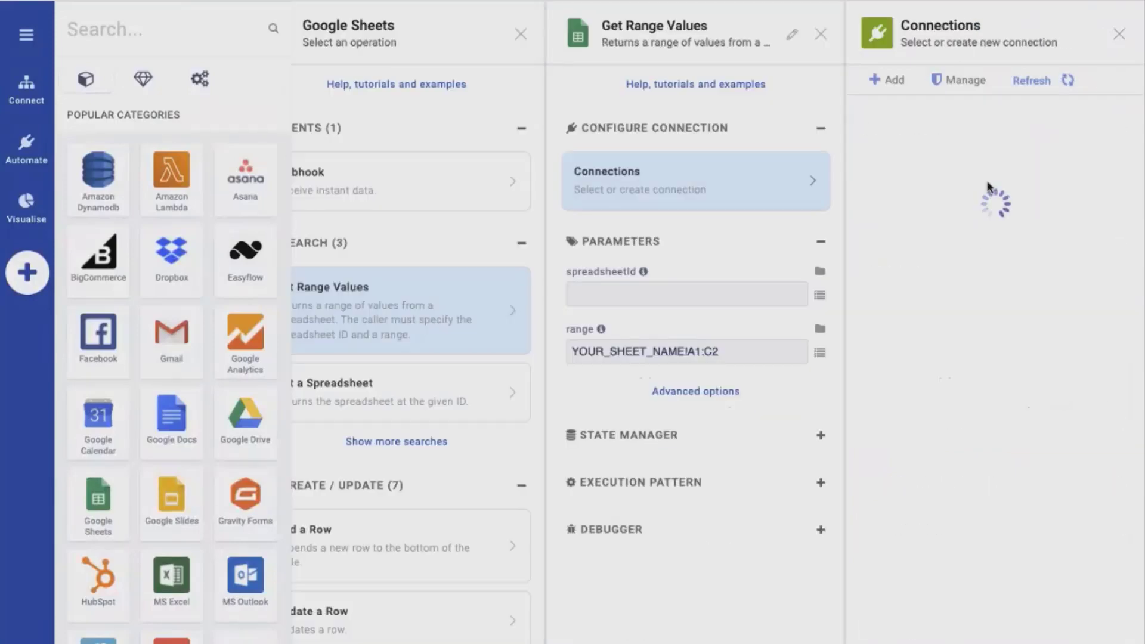
left_click(973, 181)
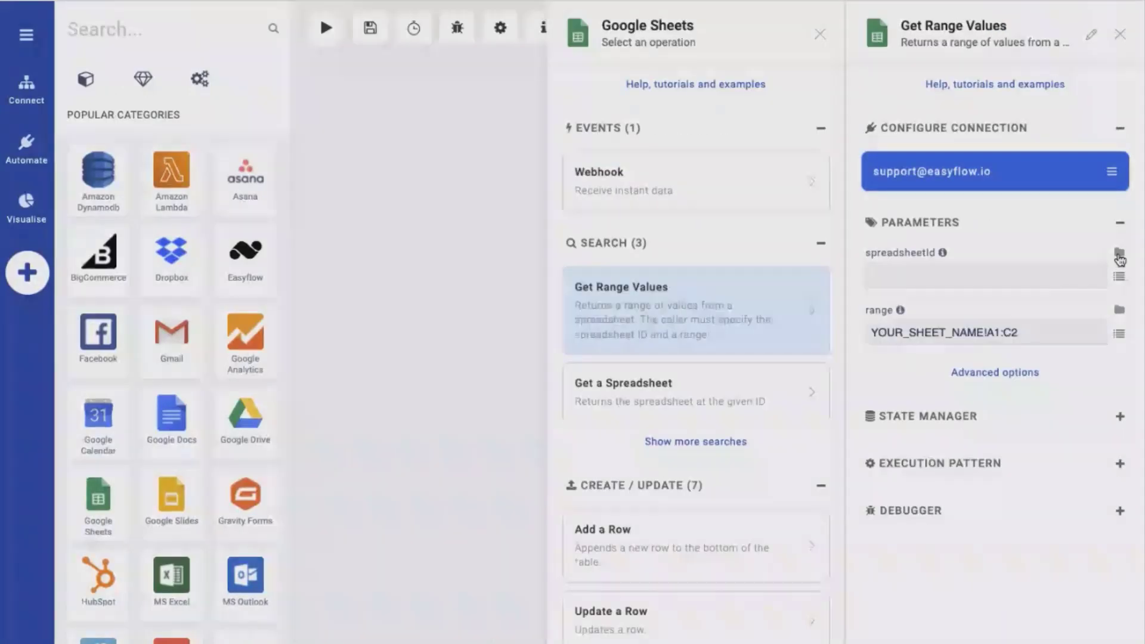
Set the spreadsheet to demo and replace the placeholder range with the read-databloc sheet
left_click(1116, 260)
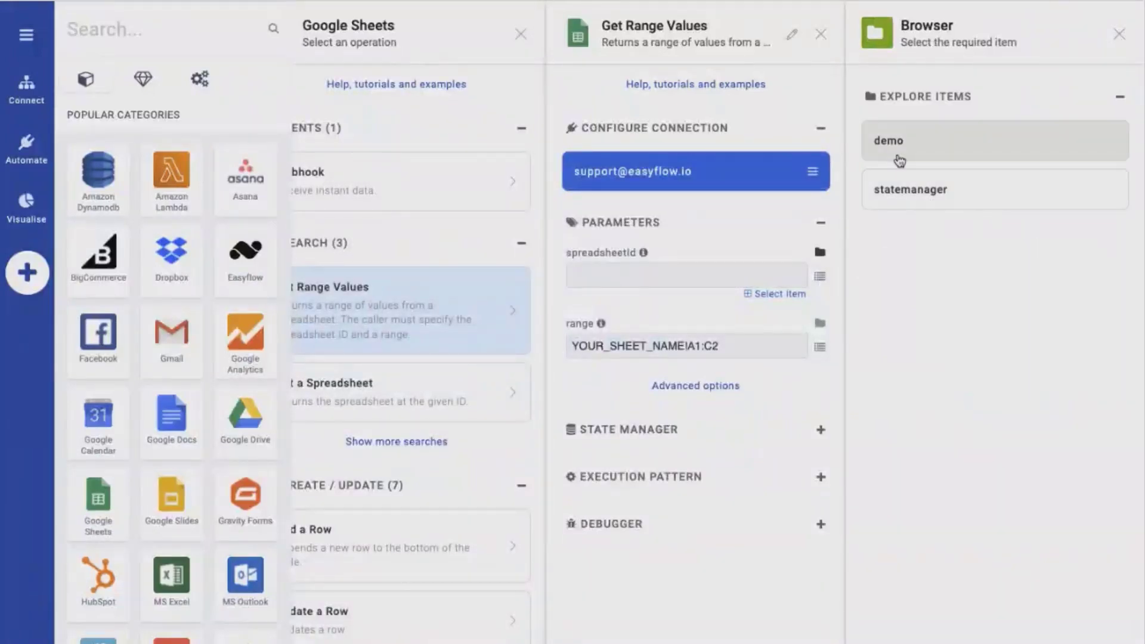
left_click(889, 149)
left_click(902, 325)
key("ctrl+a")
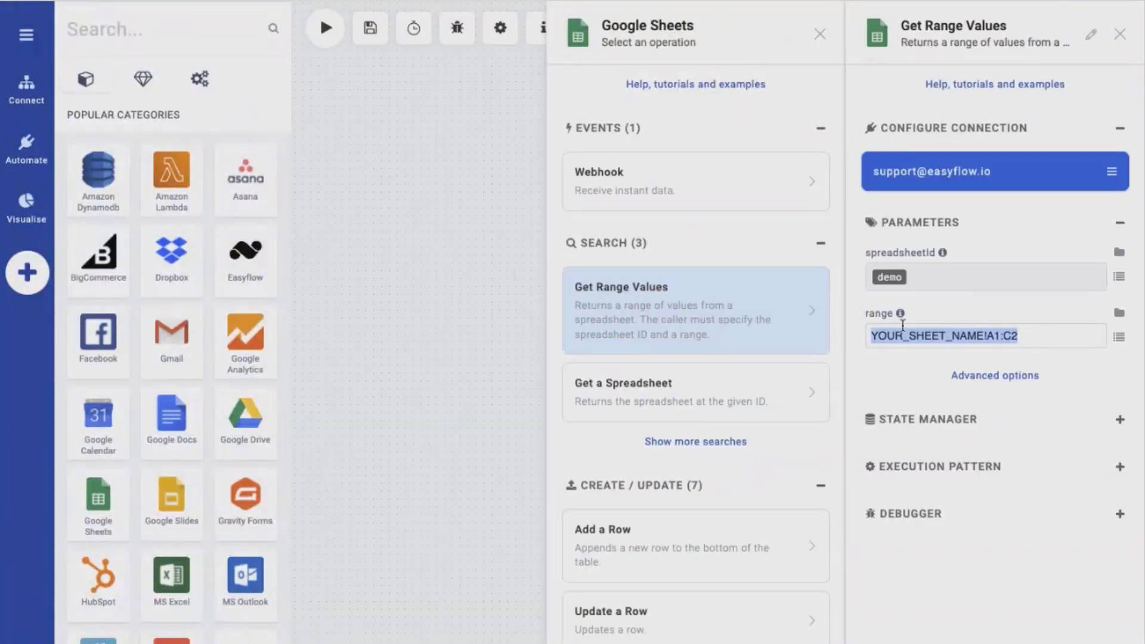
key("BackSpace")
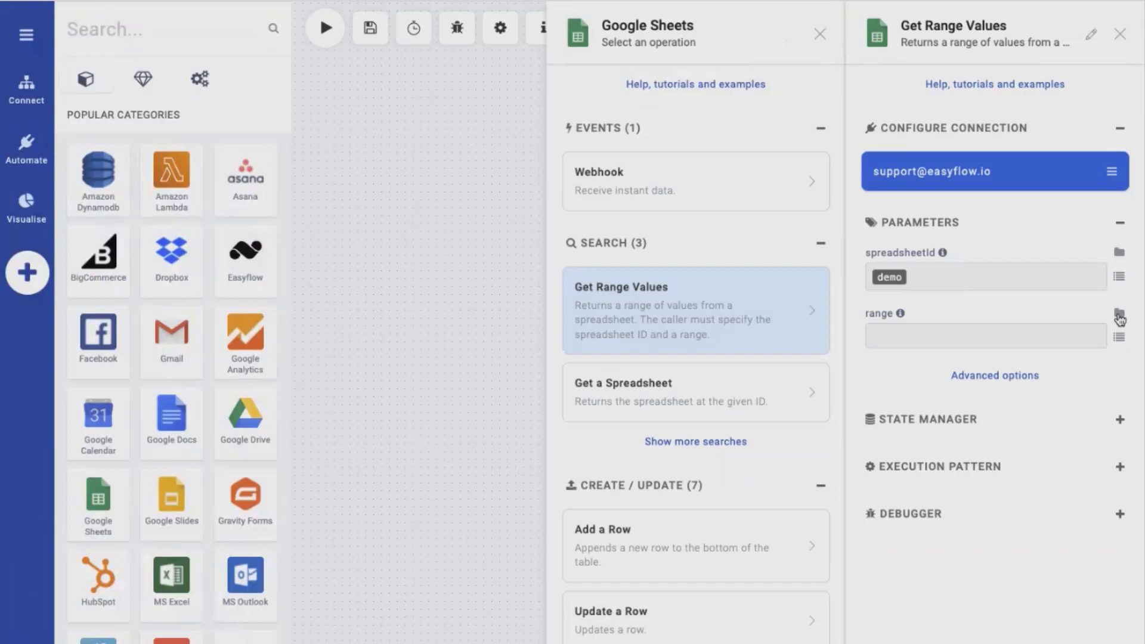
left_click(1119, 315)
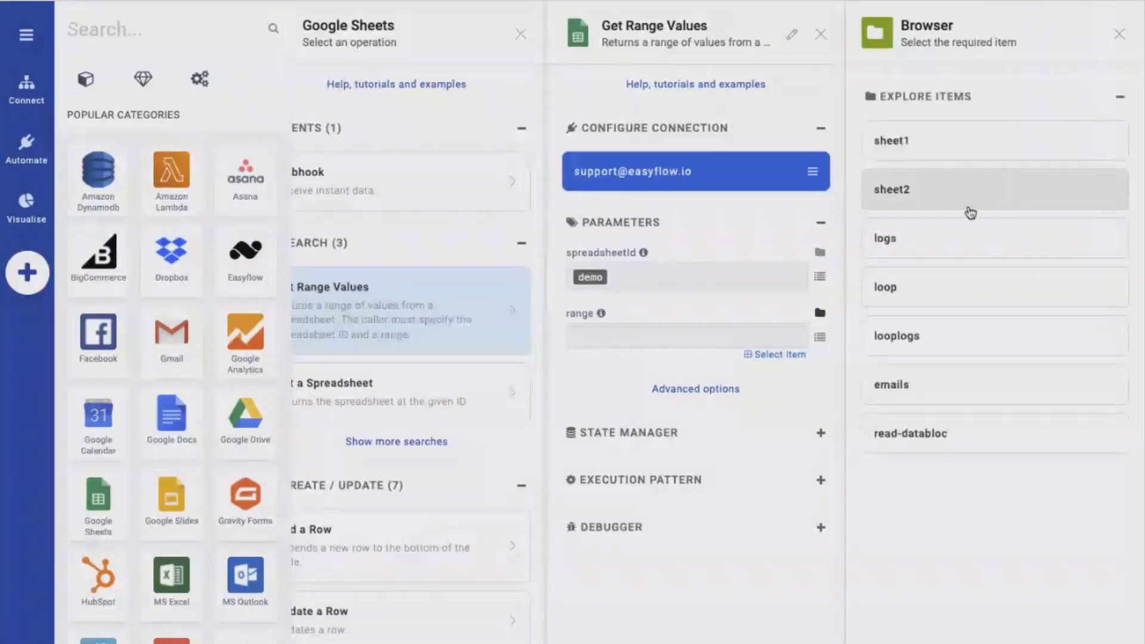
left_click(914, 434)
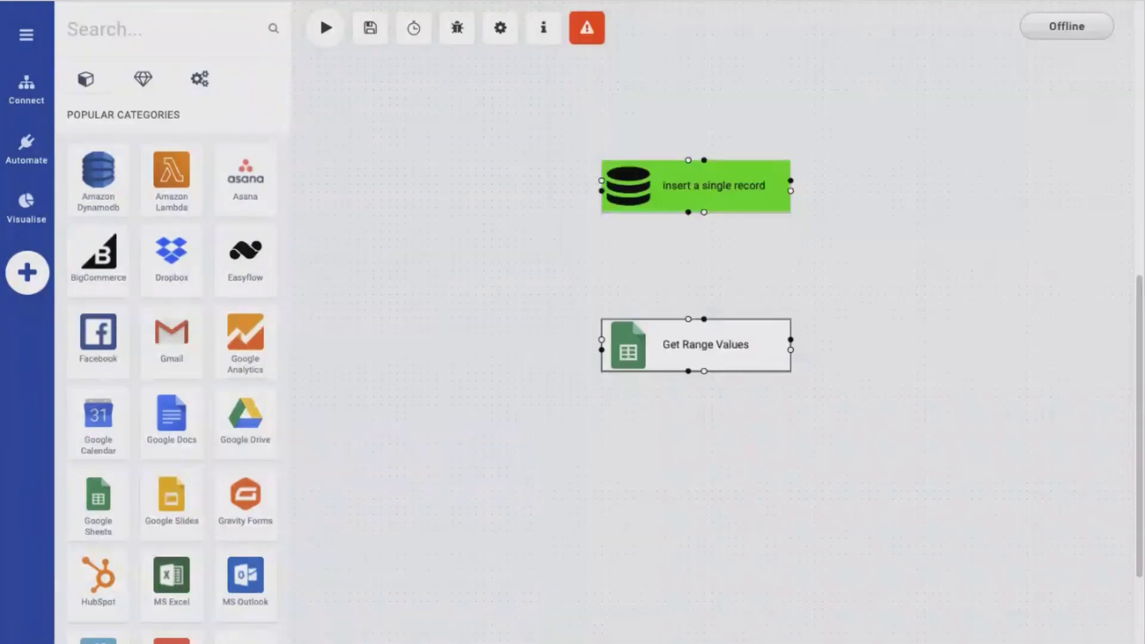
Set the Get Range Values operation as the flow's starting point
right_click(725, 349)
left_click(704, 381)
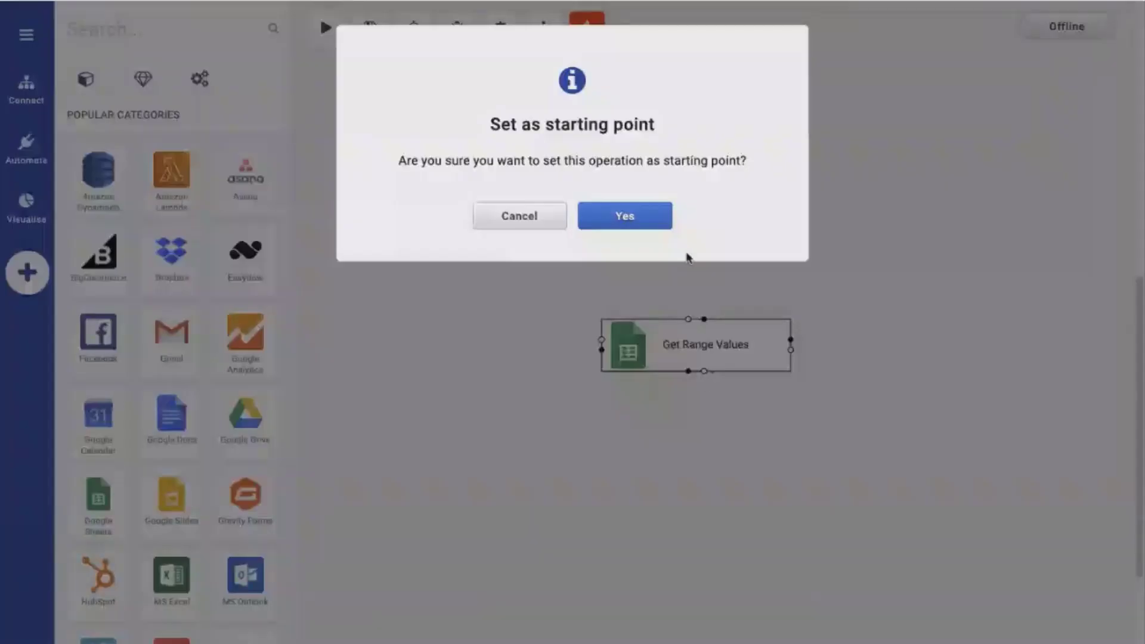
left_click(644, 226)
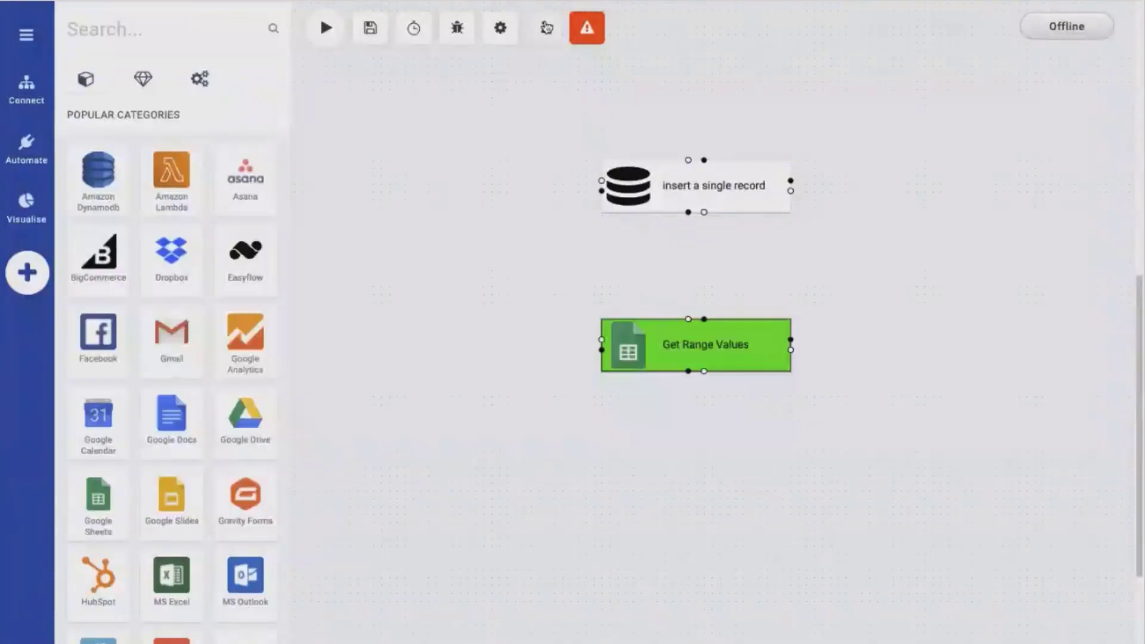
Copy the flow's webhook URL, open it in a new browser tab and examine the returned values array
left_click(546, 28)
left_click(913, 284)
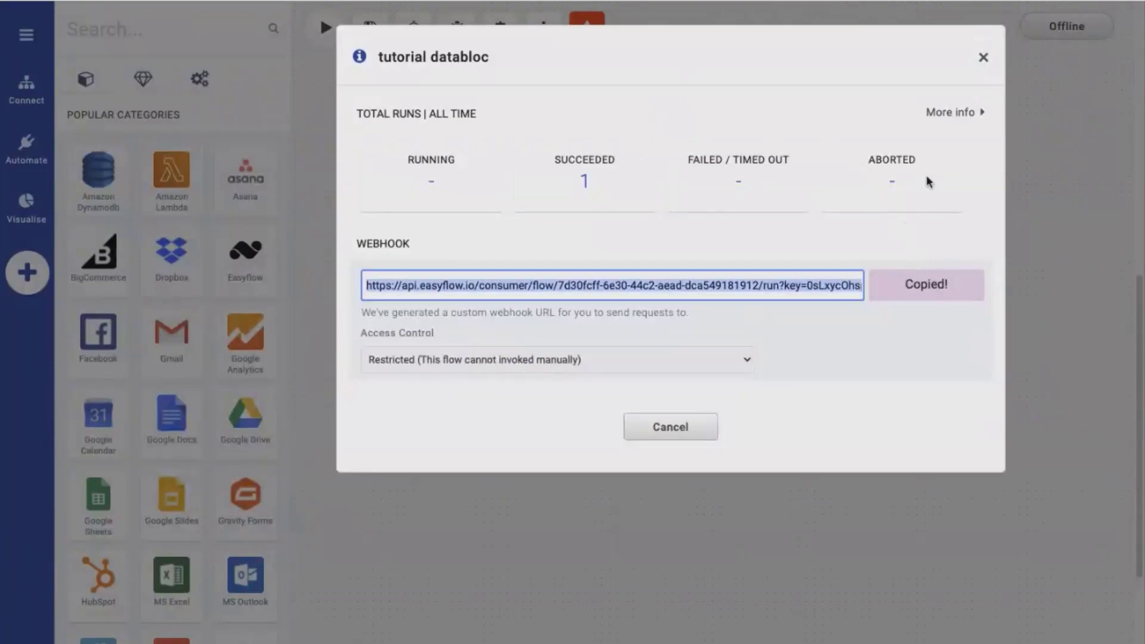
left_click(983, 59)
key("super+t")
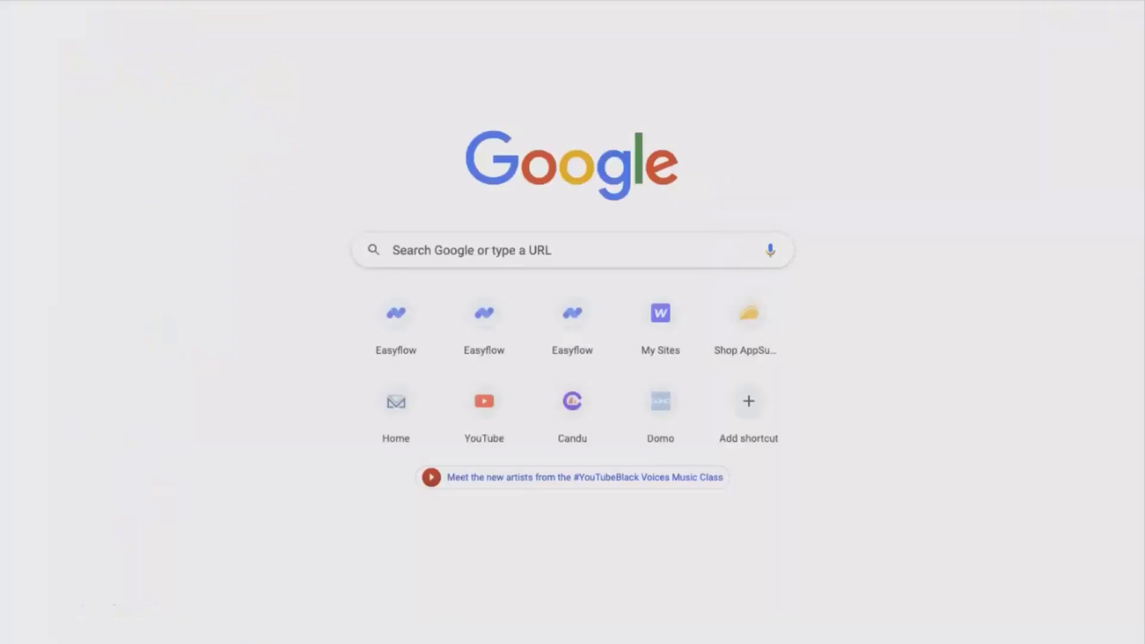
key("super+v")
key("Return")
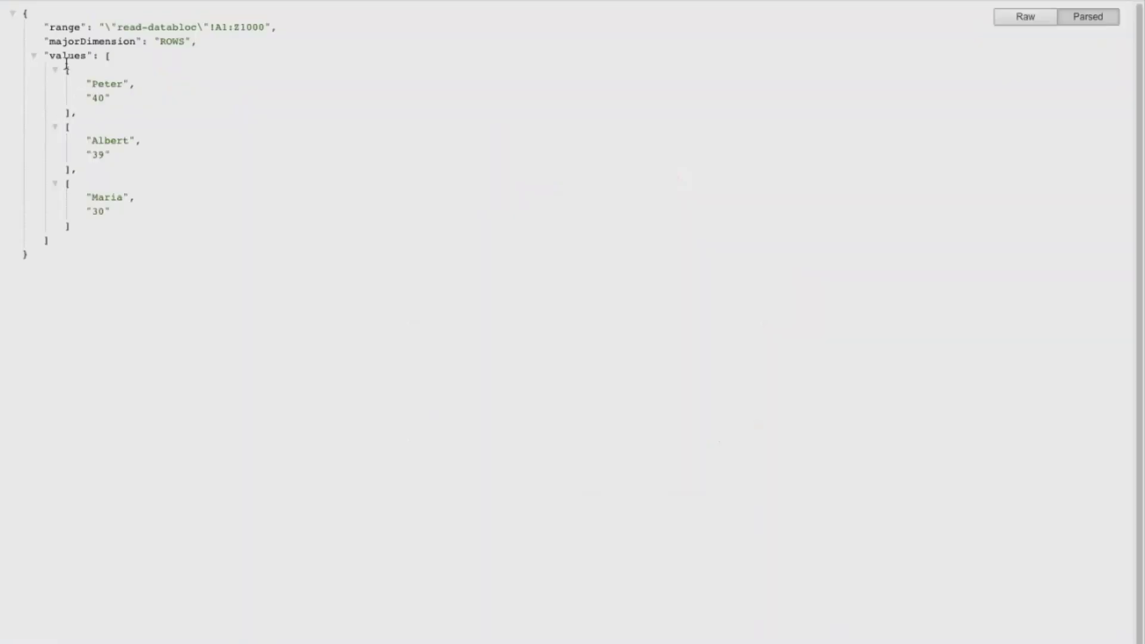
double_click(60, 56)
left_click(105, 56)
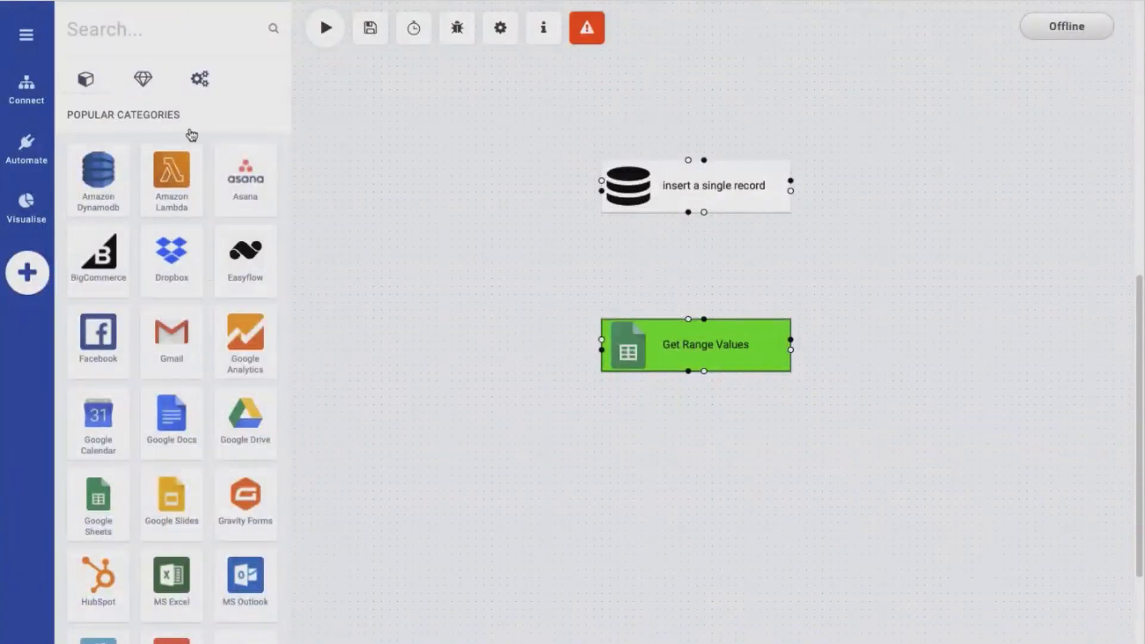
Add a Databloc operation below Get Range Values, connect the two and assign it the Insert Records action
left_click(149, 83)
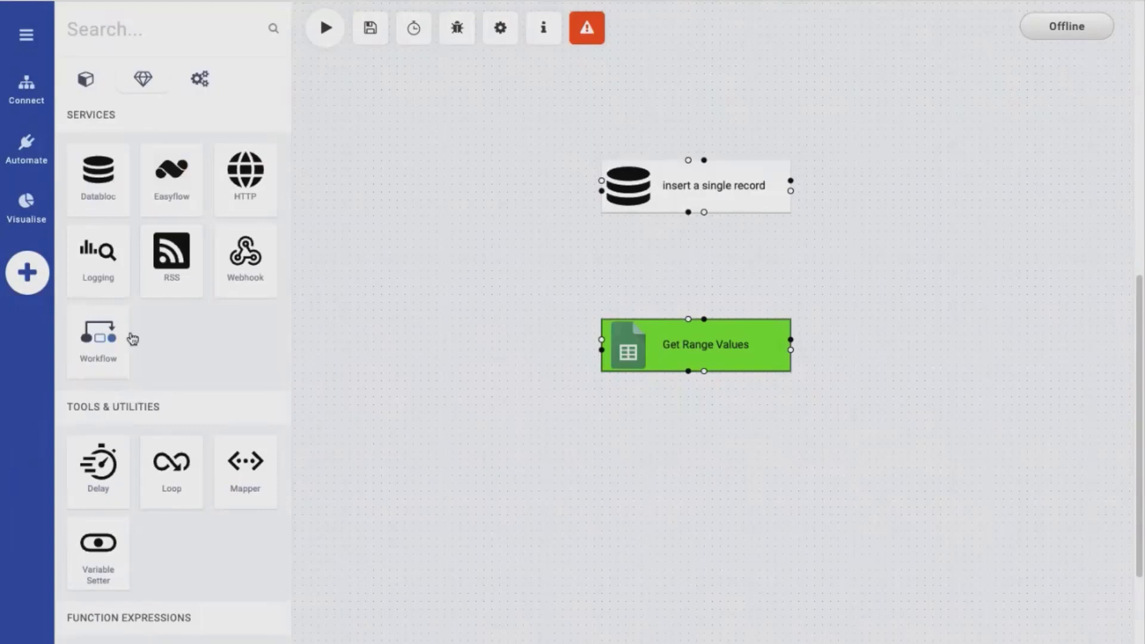
left_click_drag(98, 173, 663, 455)
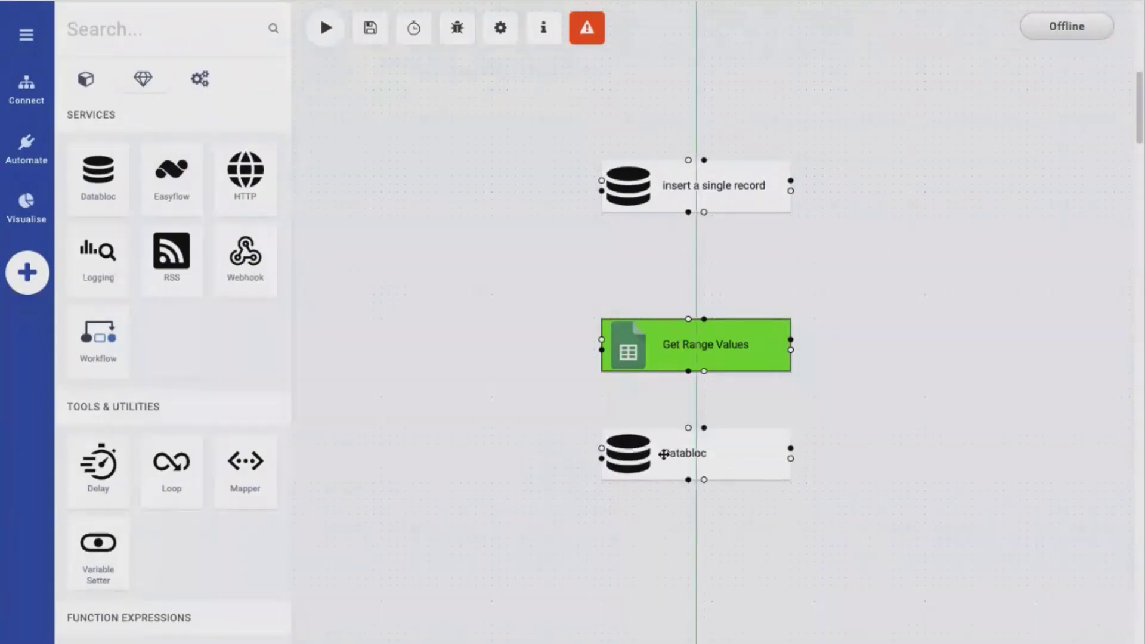
left_click_drag(688, 371, 697, 457)
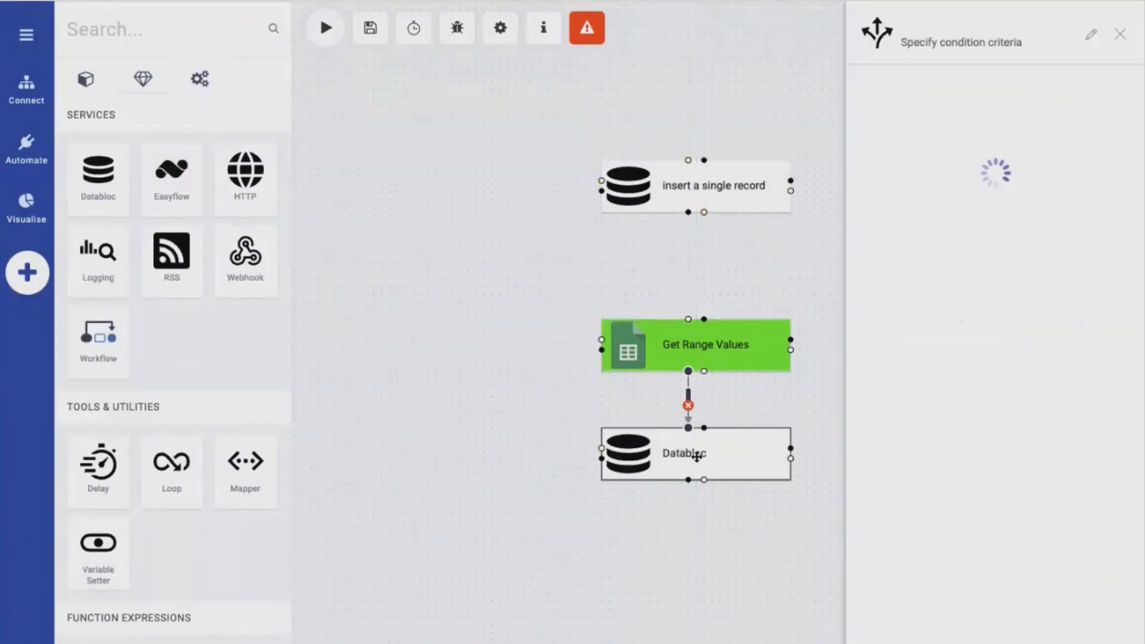
left_click(696, 457)
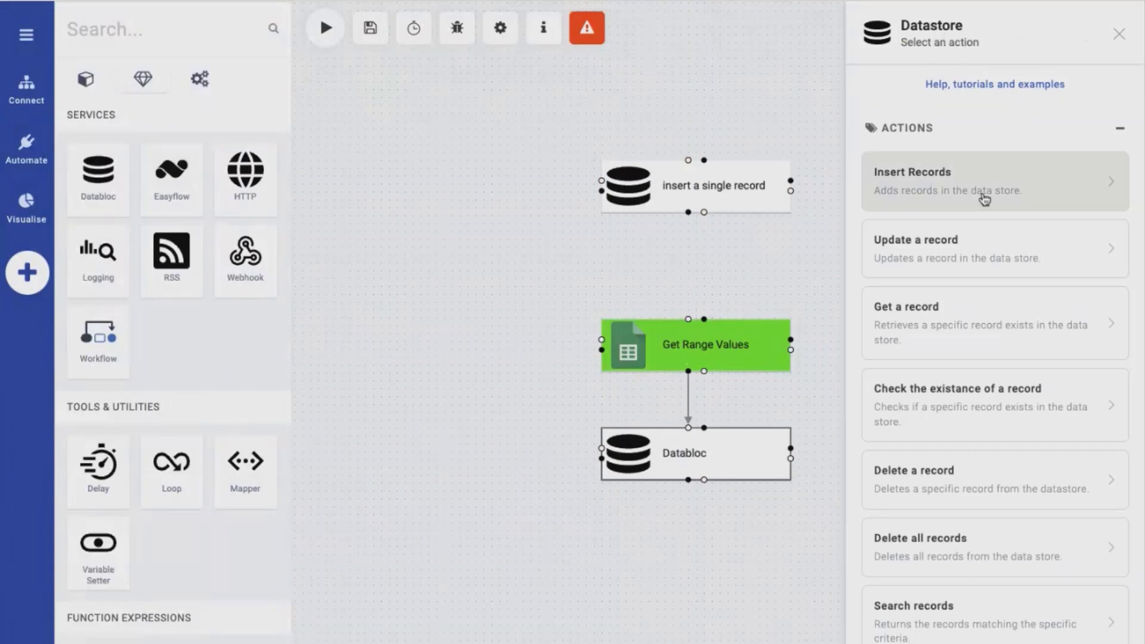
left_click(912, 195)
Rename the new operation as Insert Bulk Records and set its datastore to tutorial databloc
double_click(942, 26)
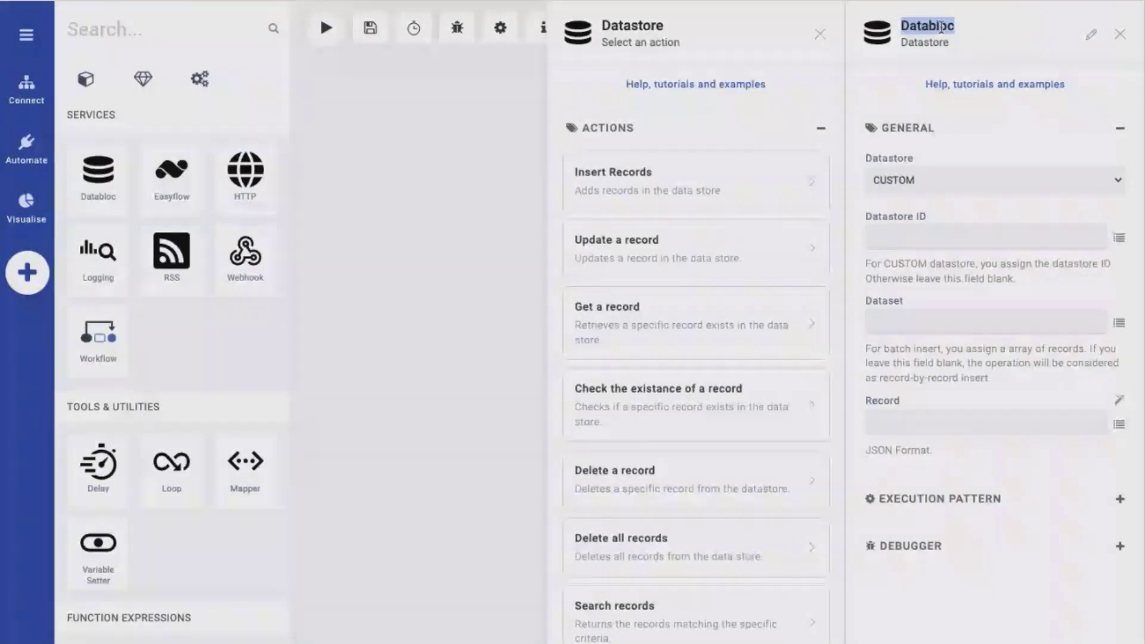
type("Insert")
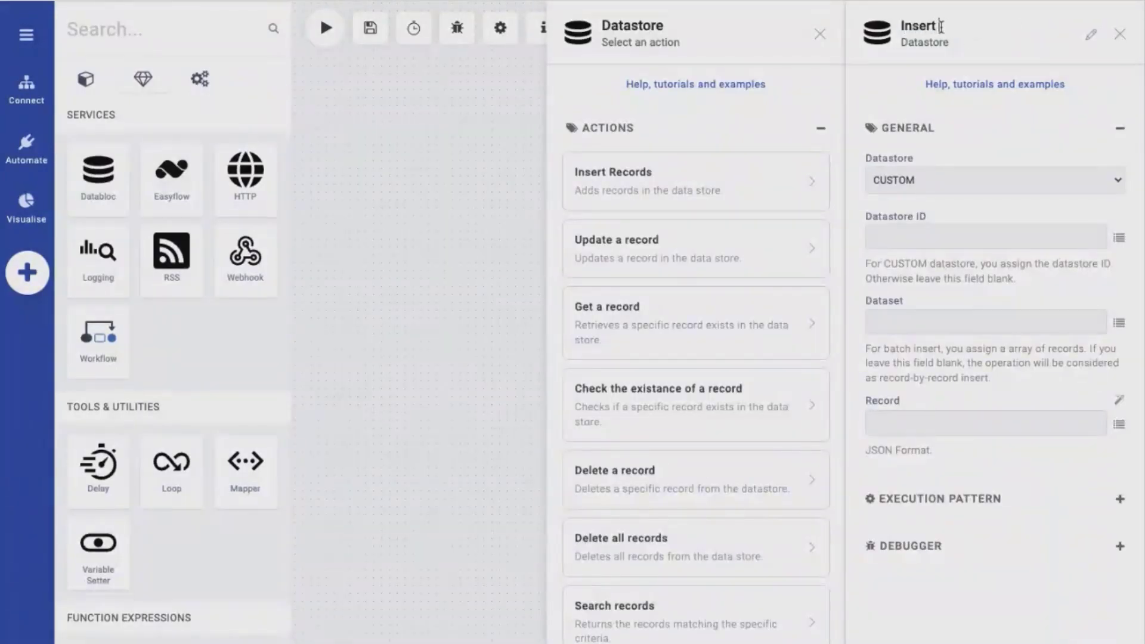
type(" Bulk Records")
left_click(960, 184)
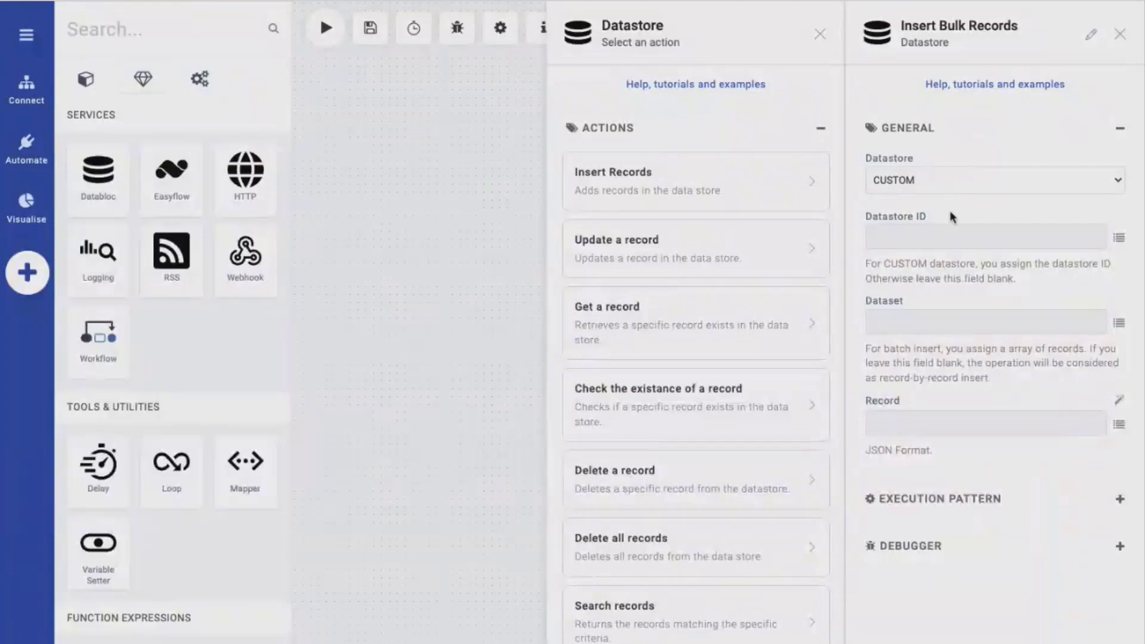
left_click(954, 218)
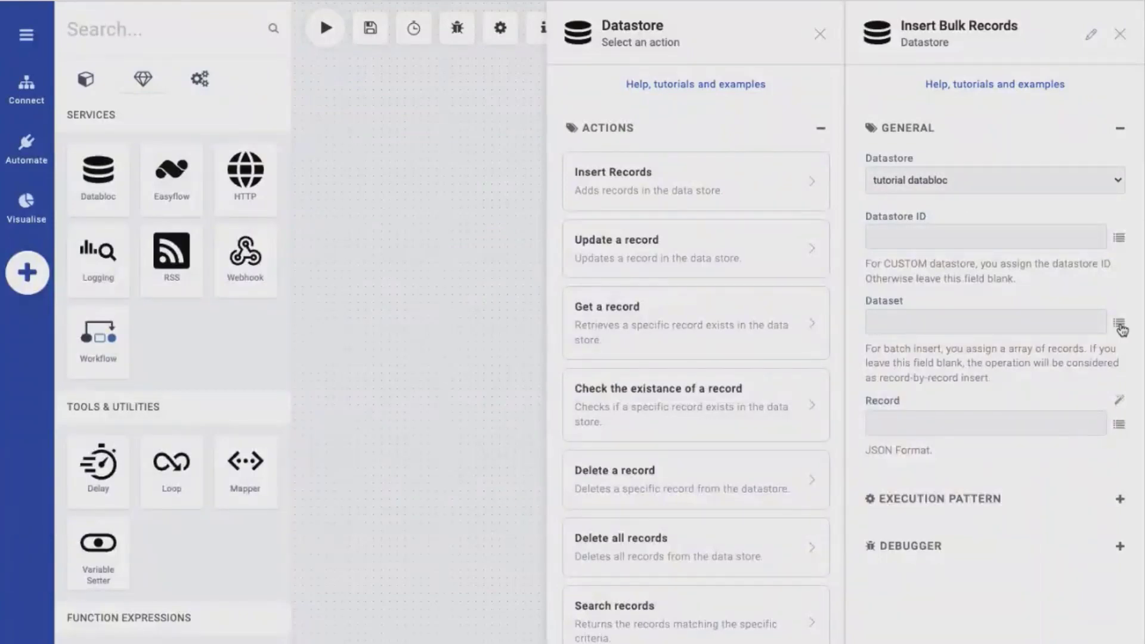
Set the Insert Bulk Records dataset to the dynamic values[] output of Get Range Values
left_click(1118, 324)
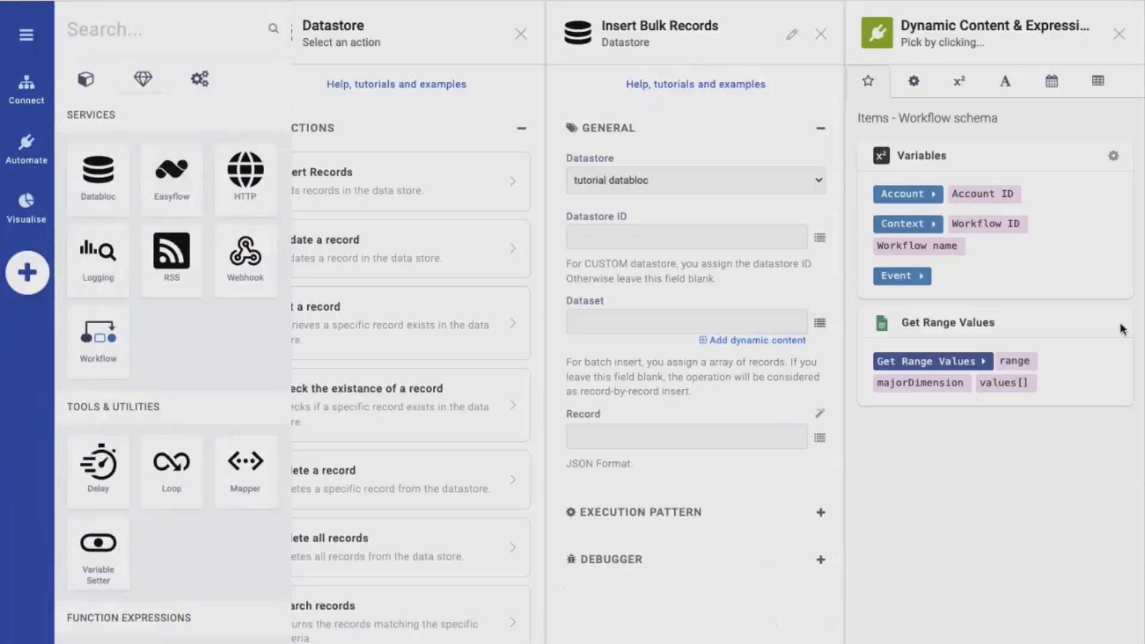
left_click(1006, 387)
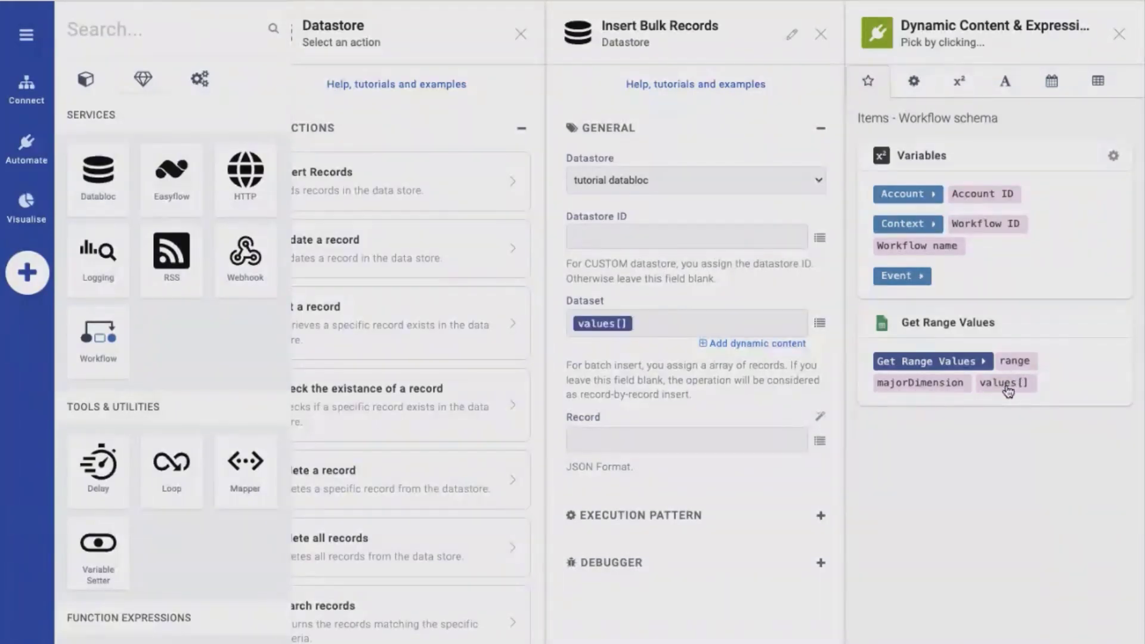
left_click(819, 442)
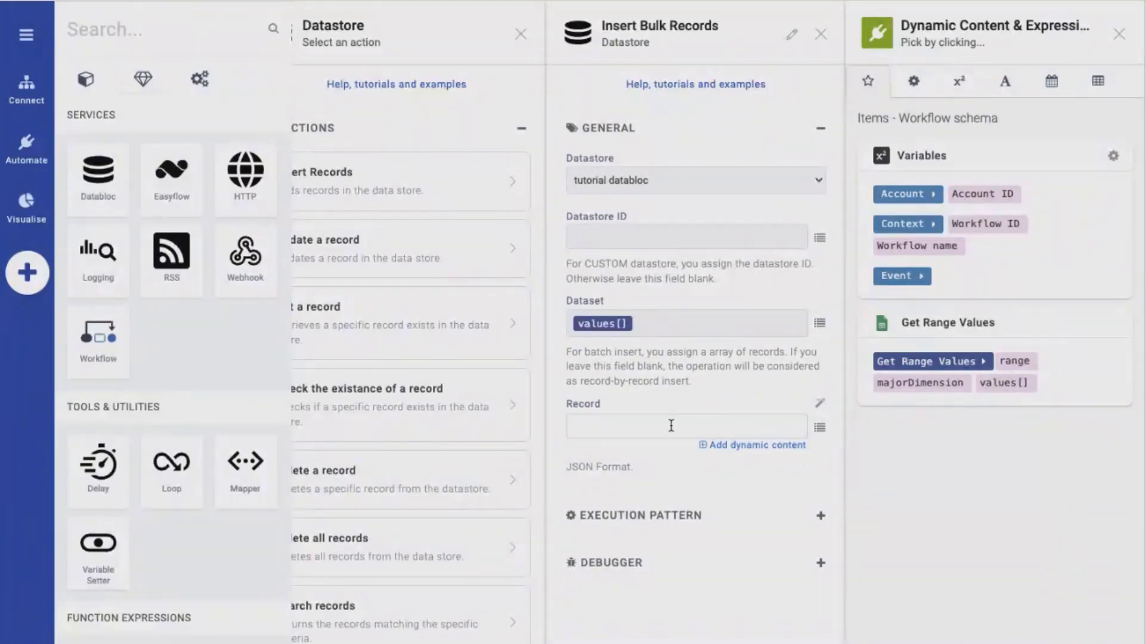
Examine the Databloc help on Insert Records for the batch insert record syntax with an array of arrays
left_click(717, 87)
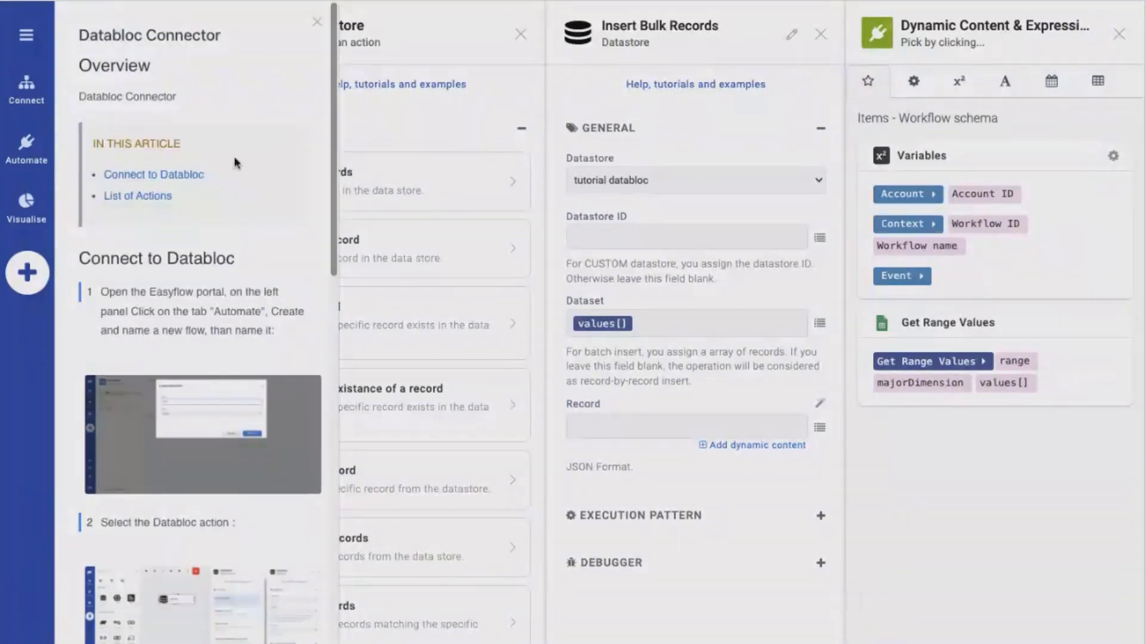
left_click(160, 195)
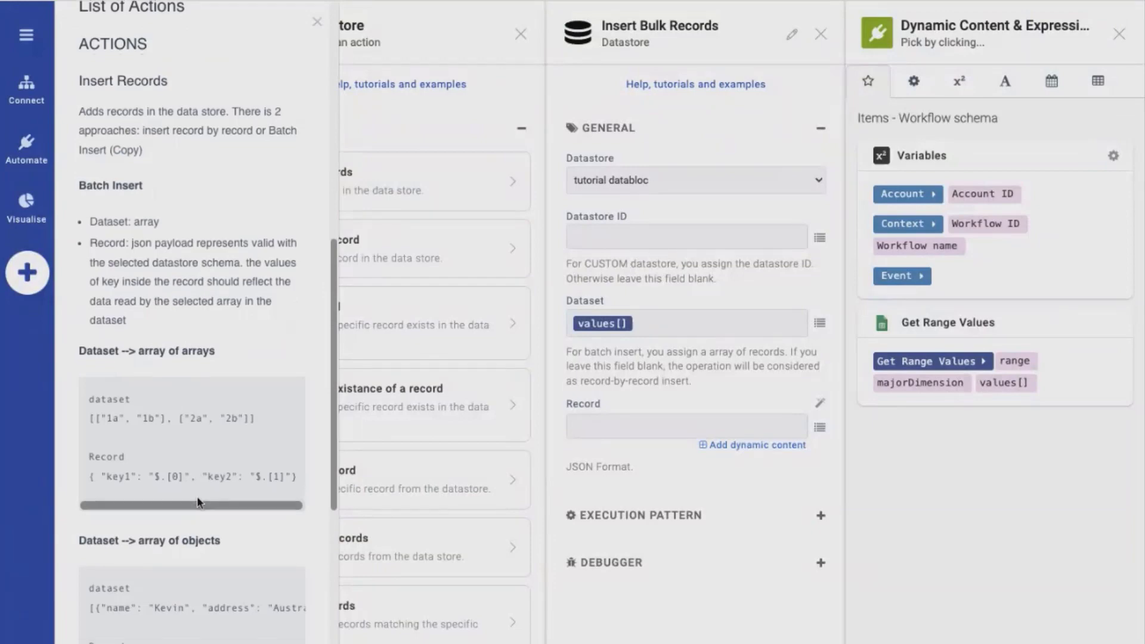
scroll(197, 496, "down", 1)
scroll(196, 496, "down", 1)
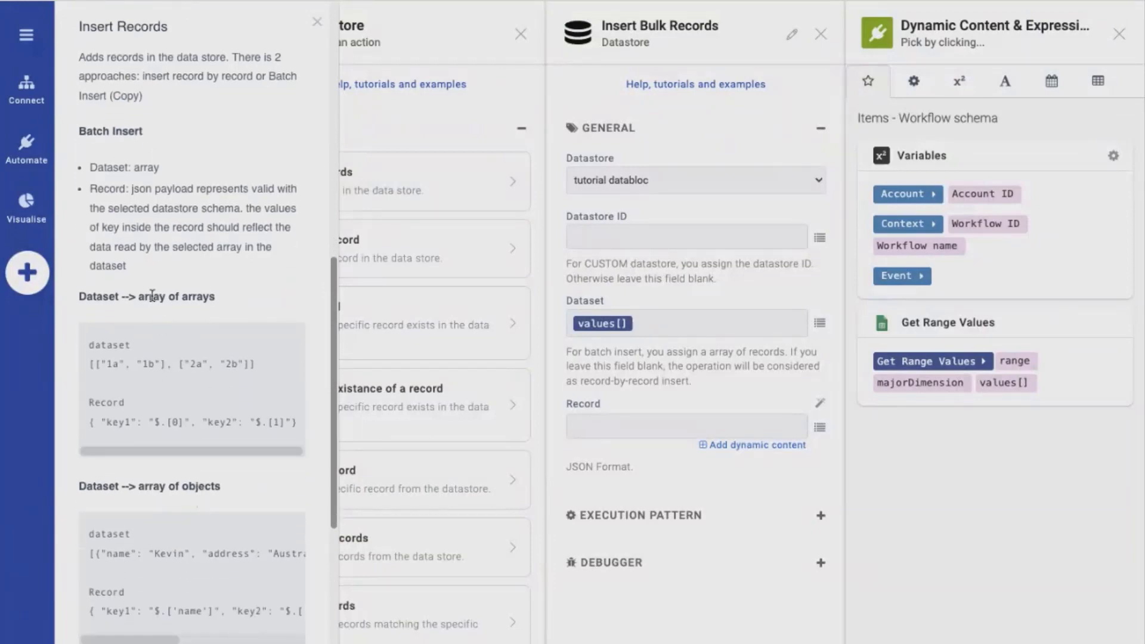
left_click_drag(103, 297, 193, 298)
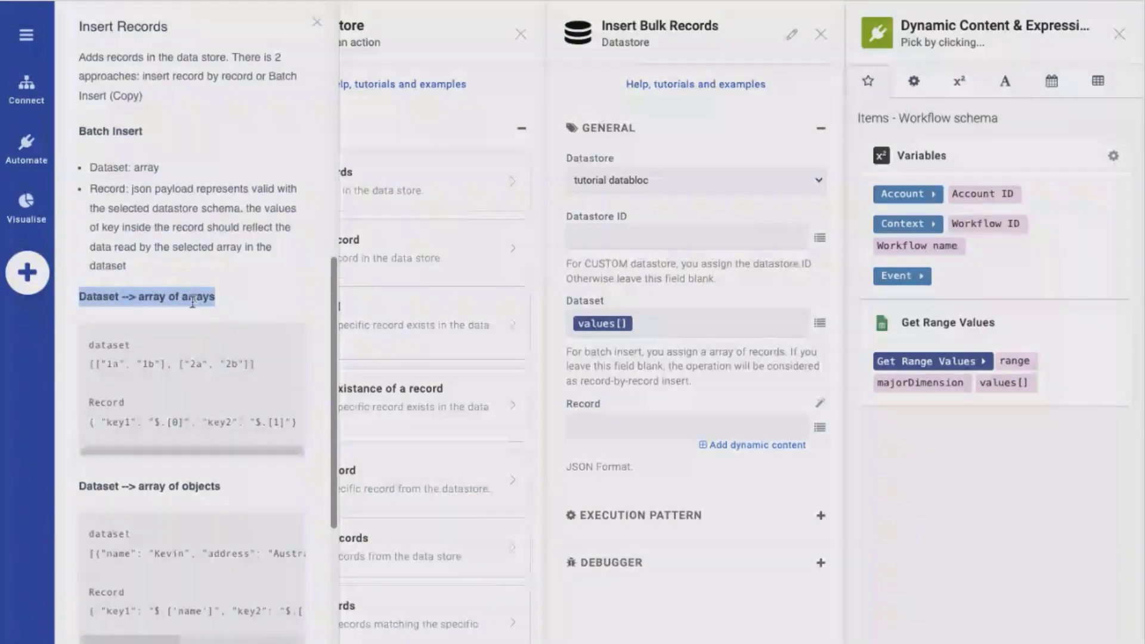
scroll(181, 417, "down", 1)
double_click(121, 414)
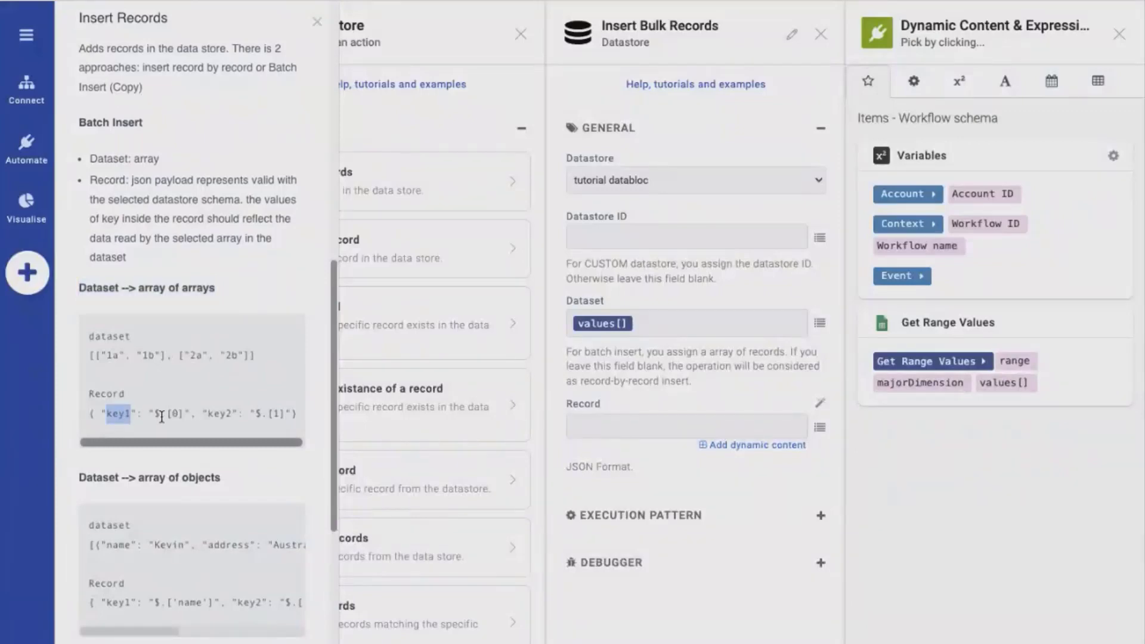
double_click(179, 414)
Fill the Record from the databloc's schema, mapping first_name to "$.[0]" and age to "$.[1]"
left_click(821, 407)
left_click(821, 409)
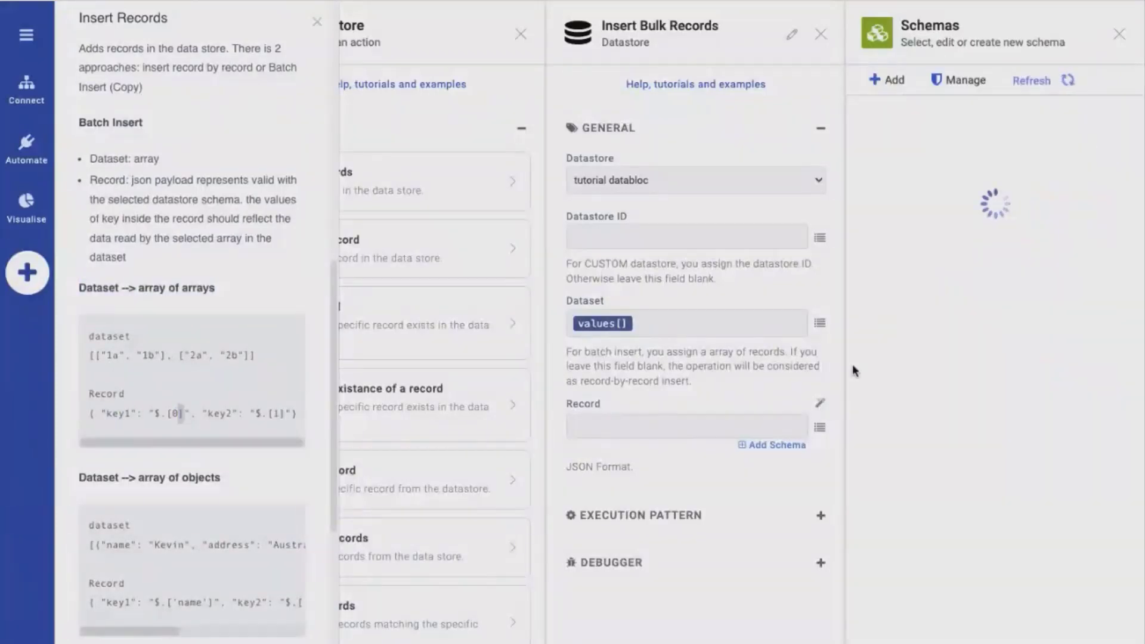
left_click(916, 411)
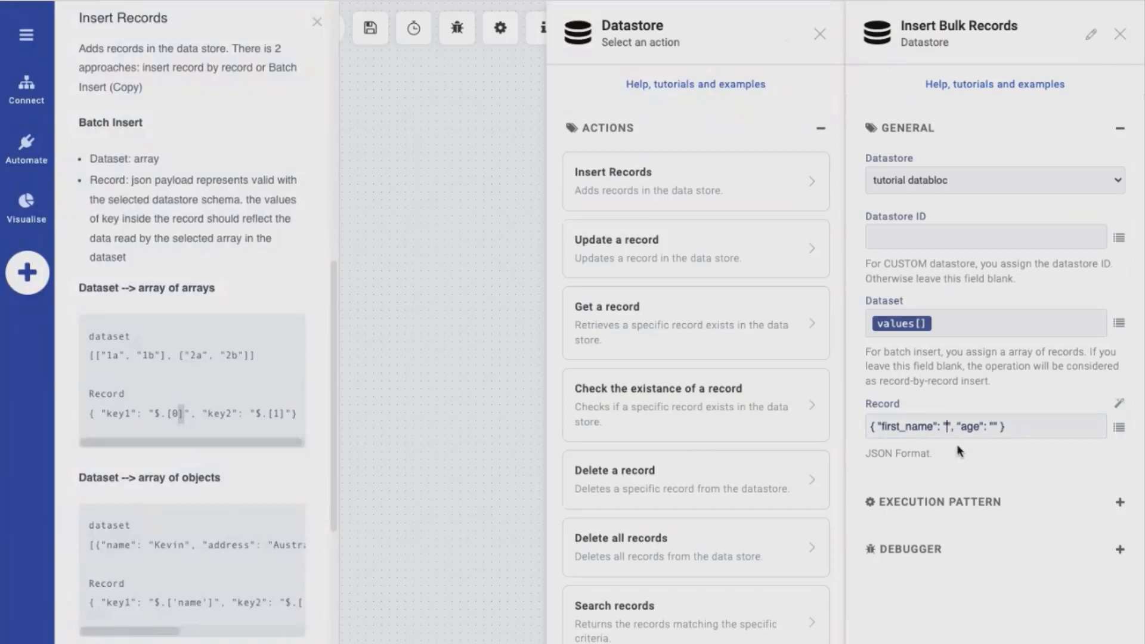
type("$")
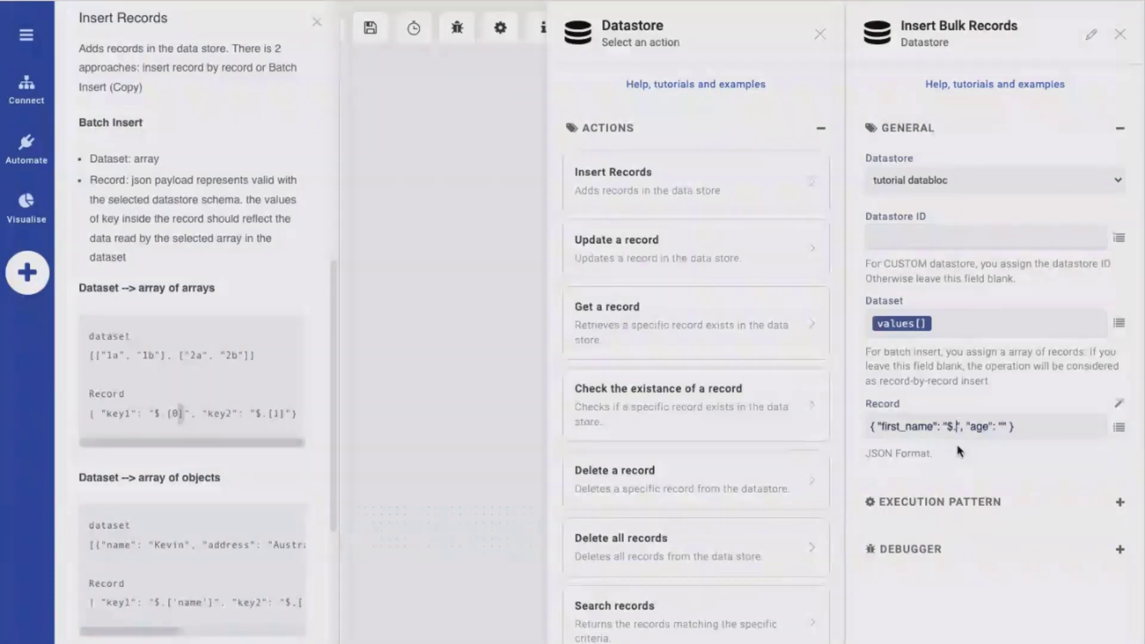
type(".[0")
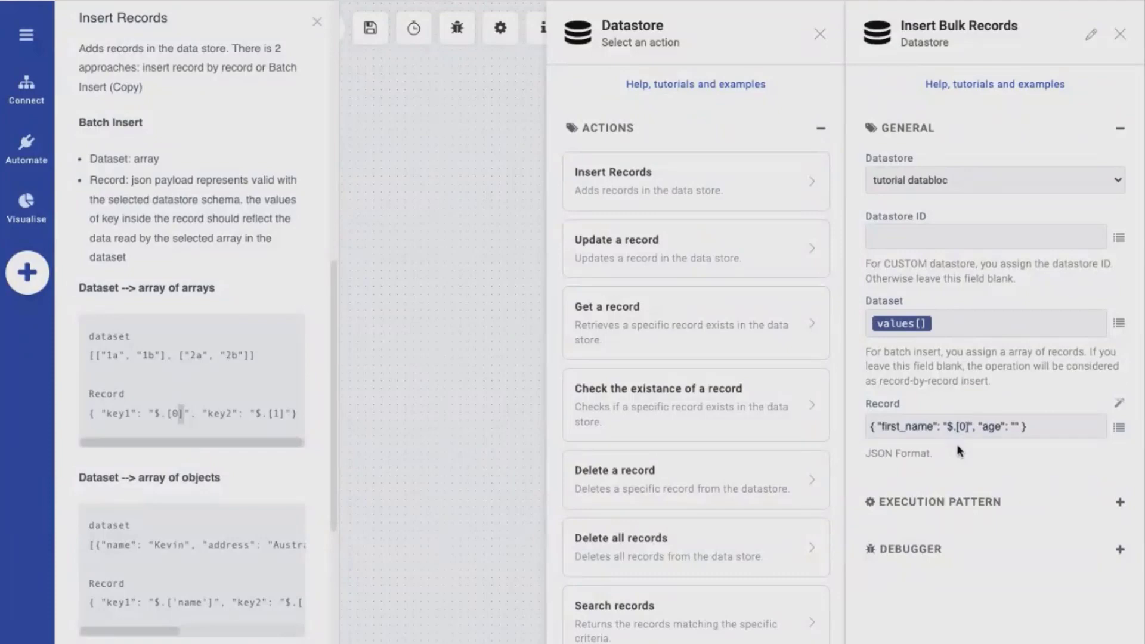
key("Right")
type("$.[1")
key("Return")
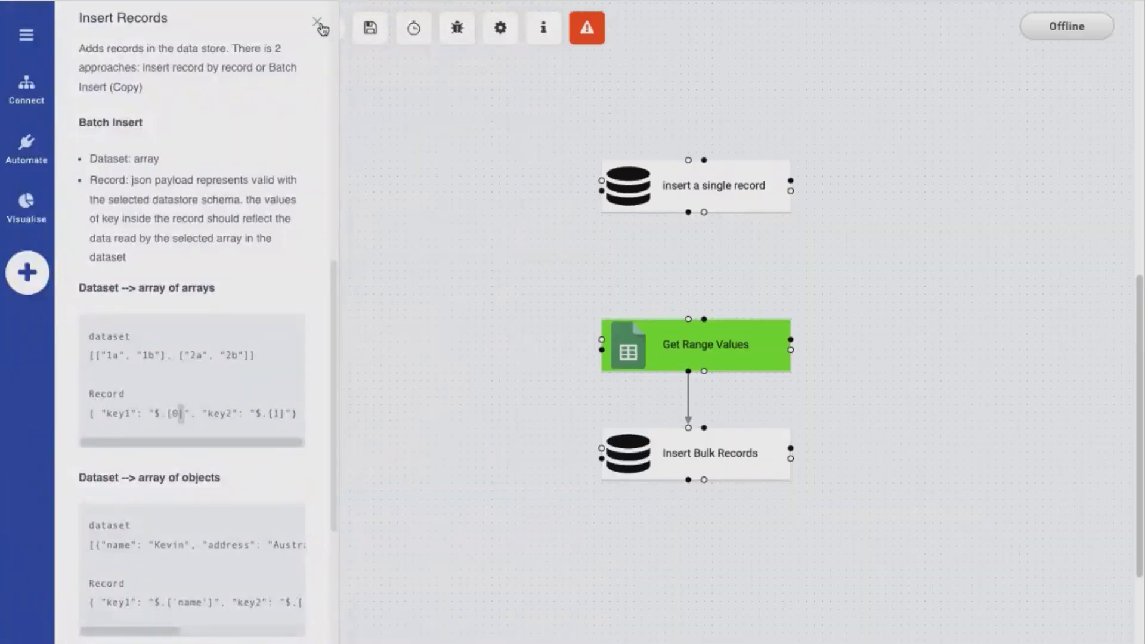
Close the help, run the flow once with an empty payload and reload All Data in the tutorial databloc
left_click(318, 24)
left_click(328, 26)
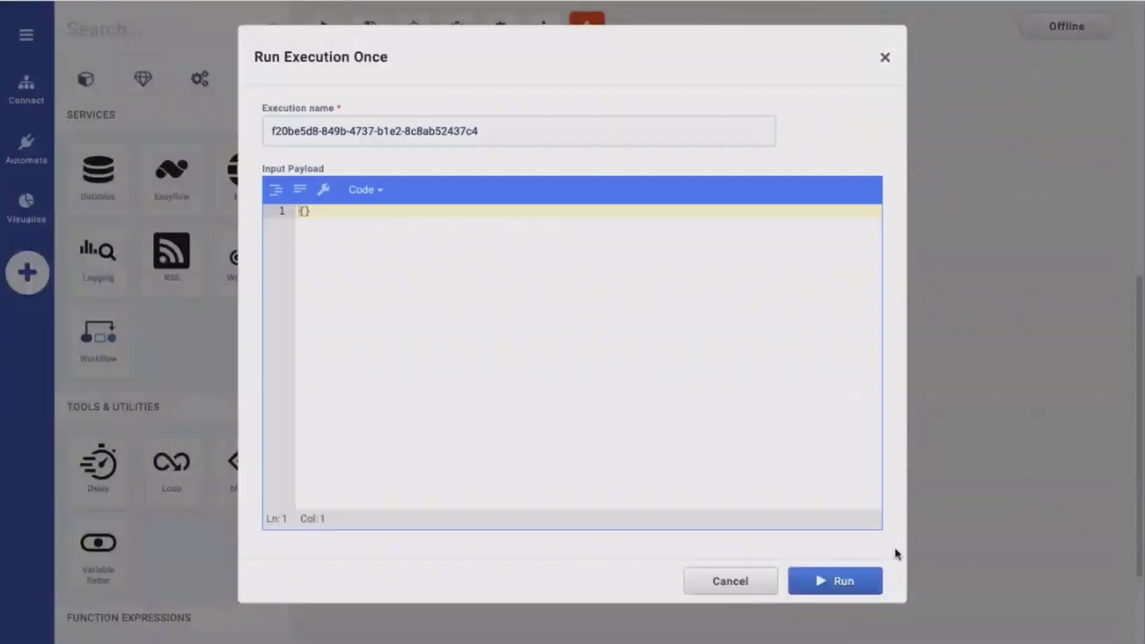
left_click(838, 581)
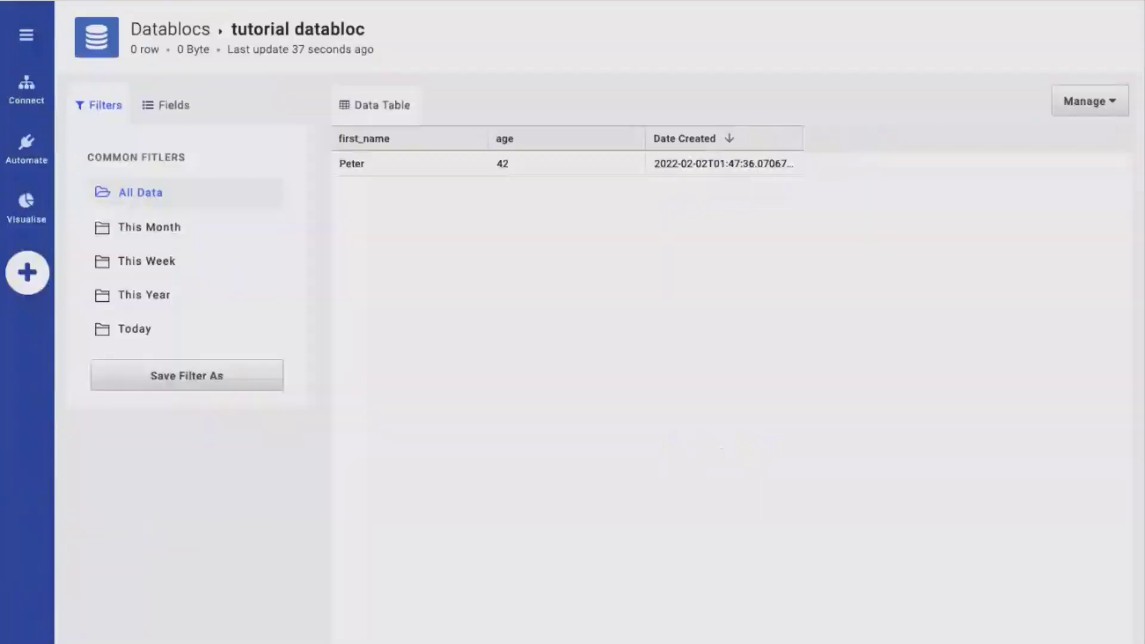
left_click(152, 194)
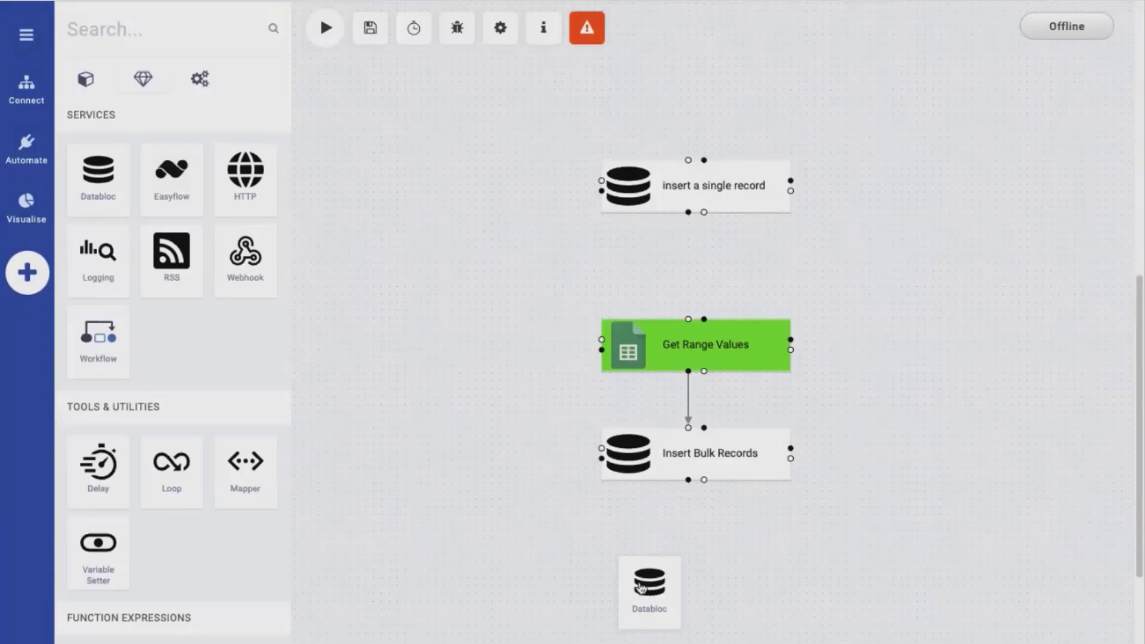
Place another Databloc operation below Insert Bulk Records and assign it the Search records action
left_click_drag(688, 572, 667, 535)
left_click(668, 535)
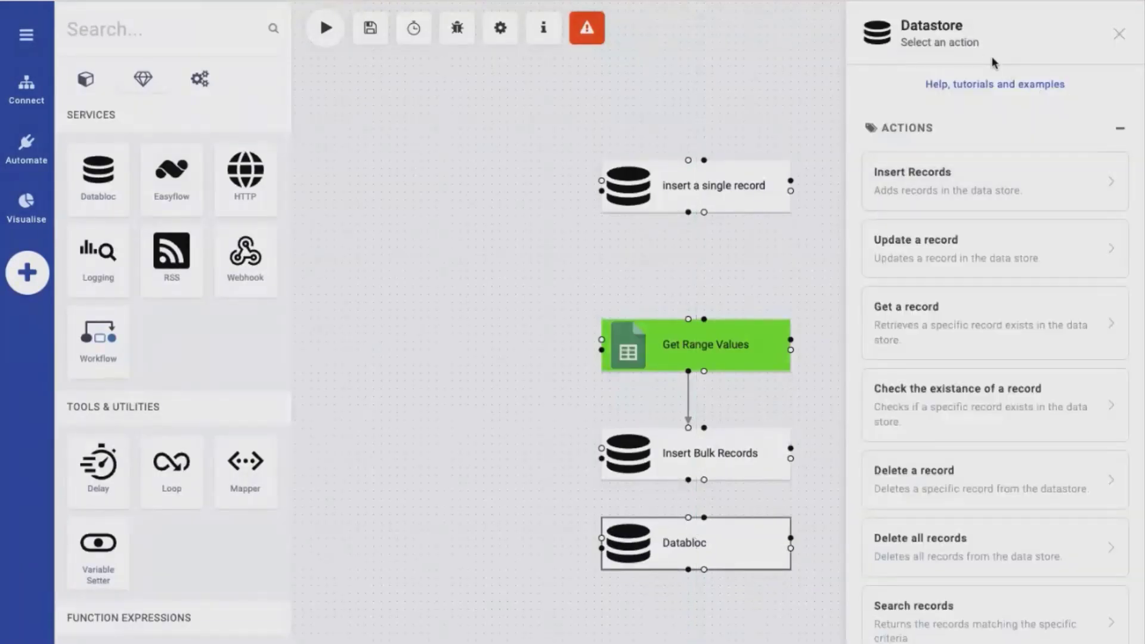
left_click(956, 624)
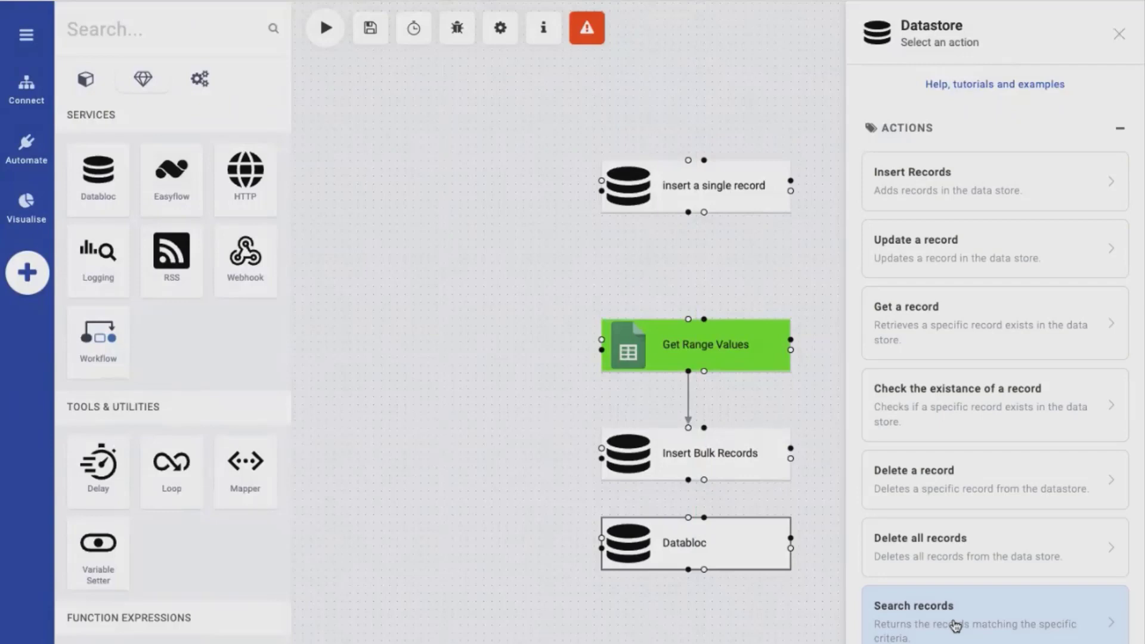
Rename the added operation as Search Records and set its datastore to tutorial databloc
double_click(933, 25)
type("Searc")
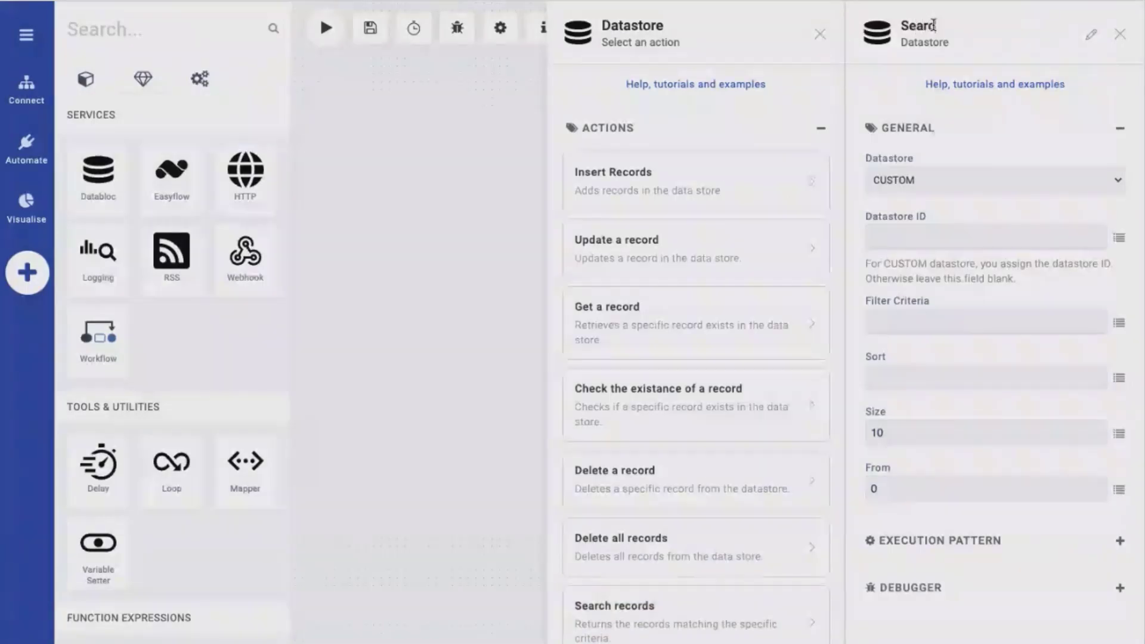
type("h Records")
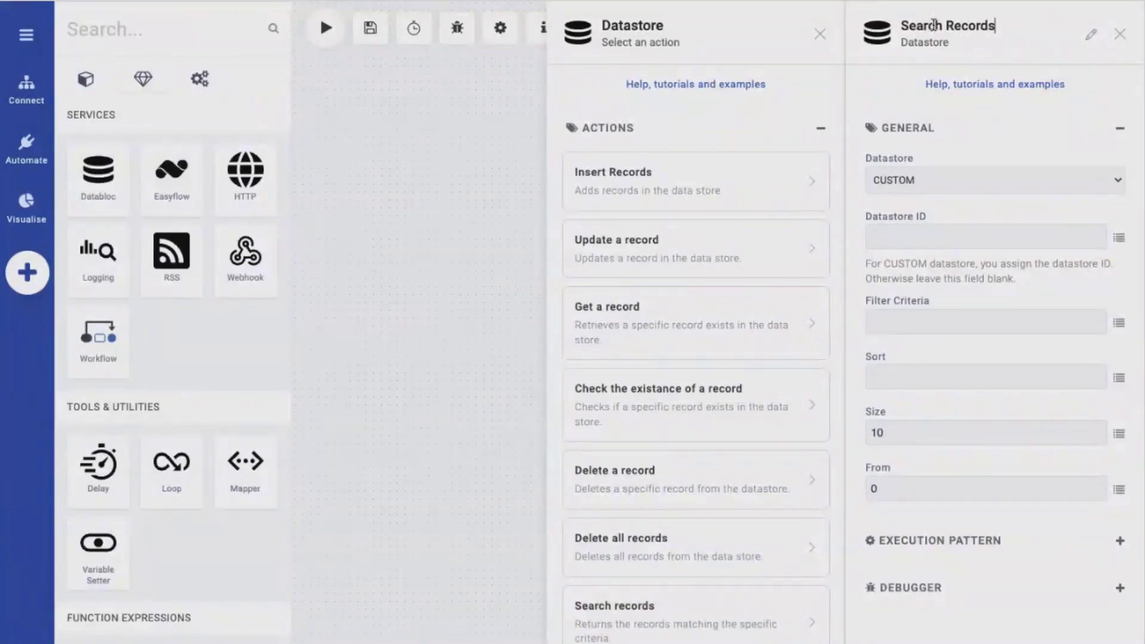
left_click(926, 179)
left_click(922, 217)
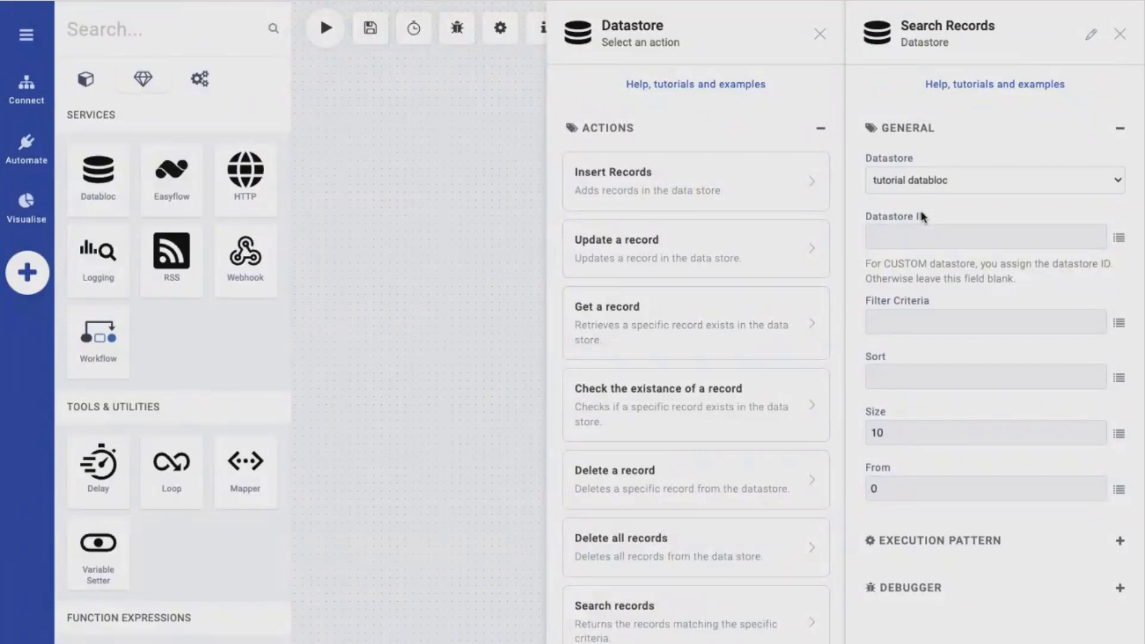
Consult the help's Search records example and enter a Filter Criteria for the first_name field
left_click(910, 325)
left_click(906, 374)
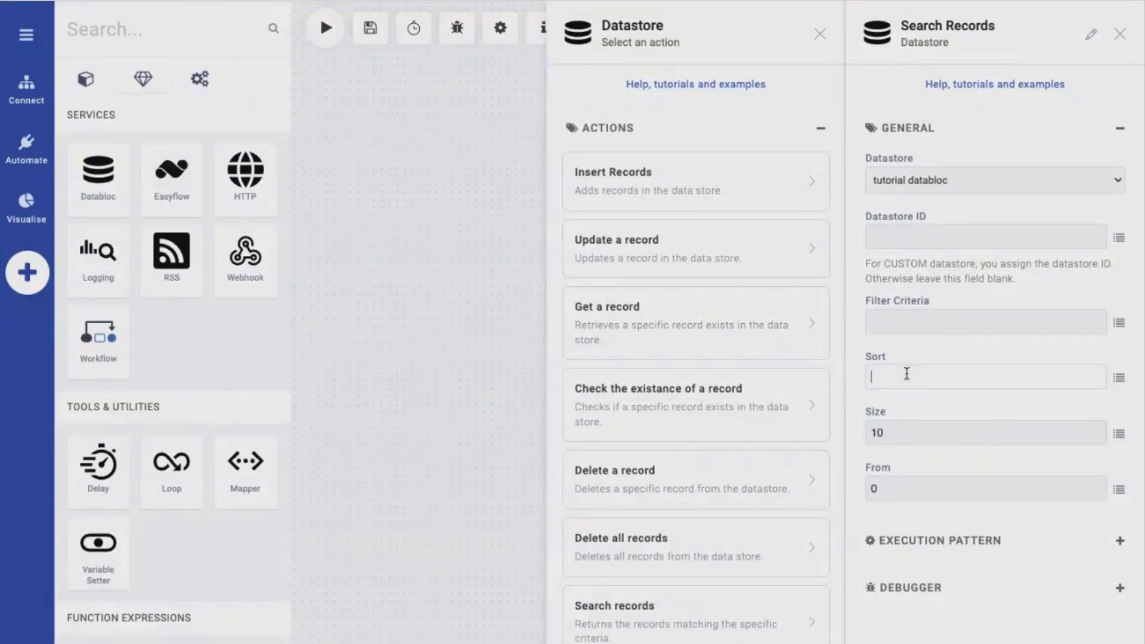
left_click(983, 87)
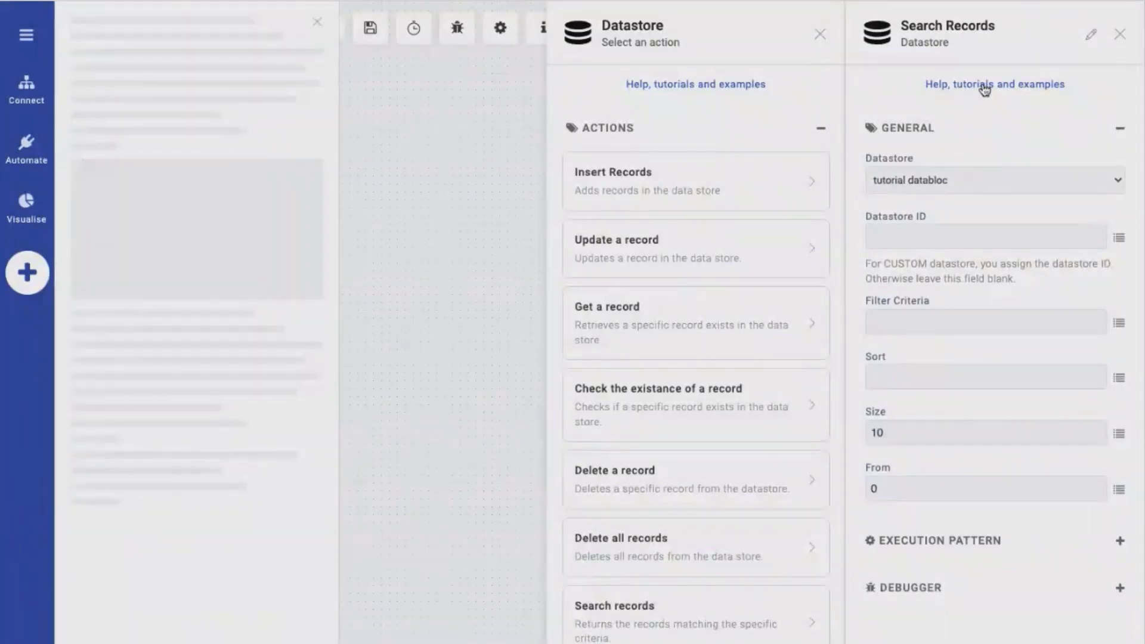
left_click(170, 195)
scroll(140, 279, "down", 8)
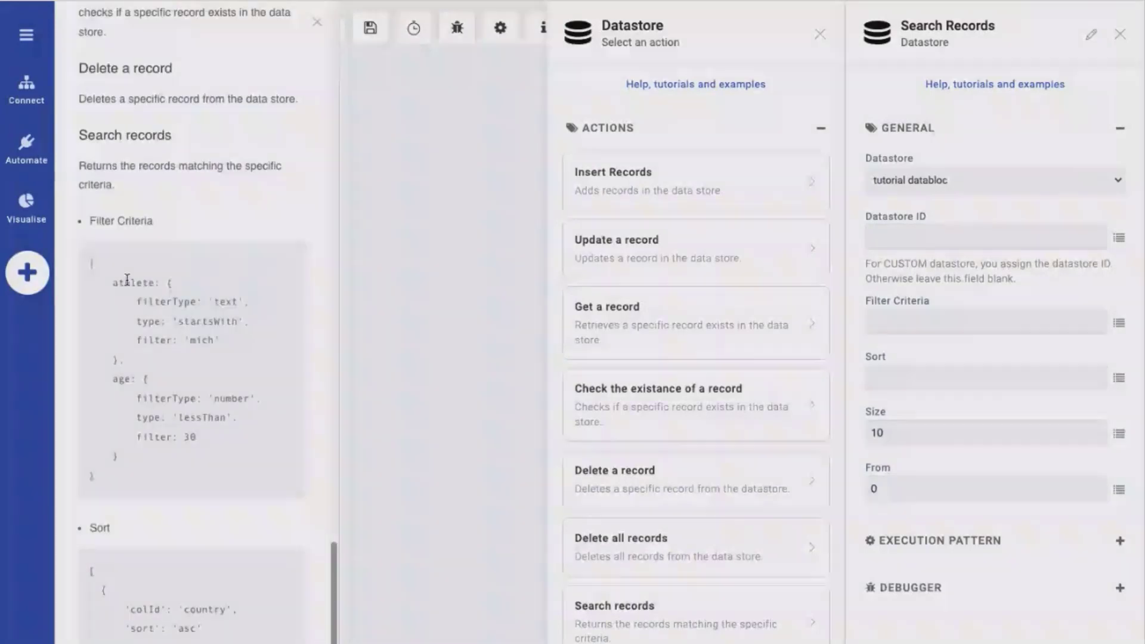
scroll(130, 549, "down", 1)
left_click(935, 322)
type("{")
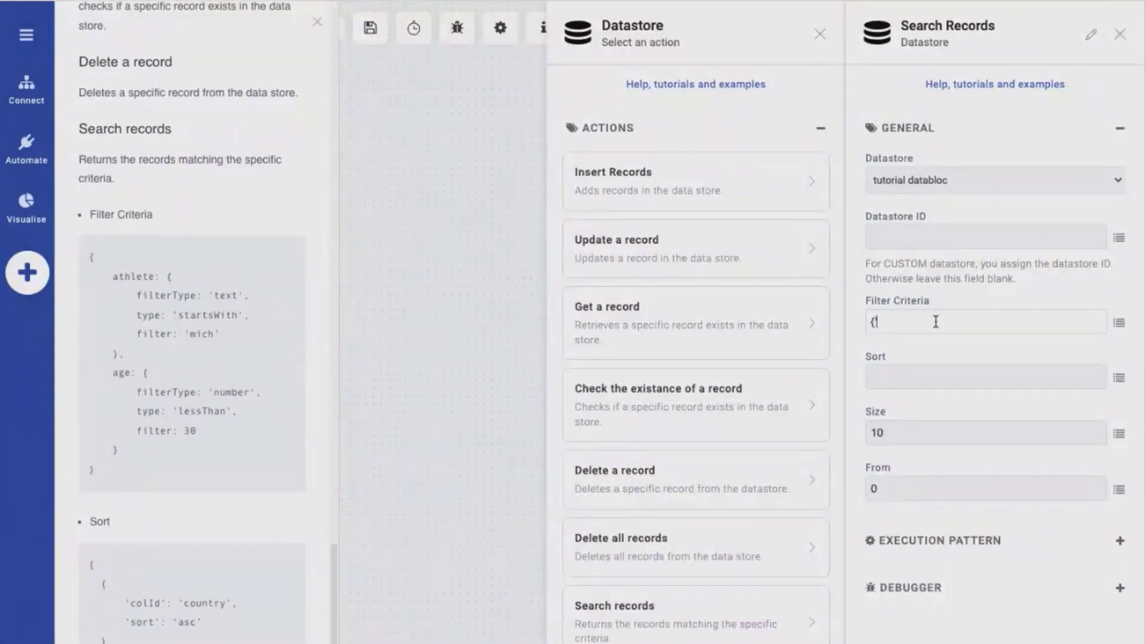
type("'fir")
type("st")
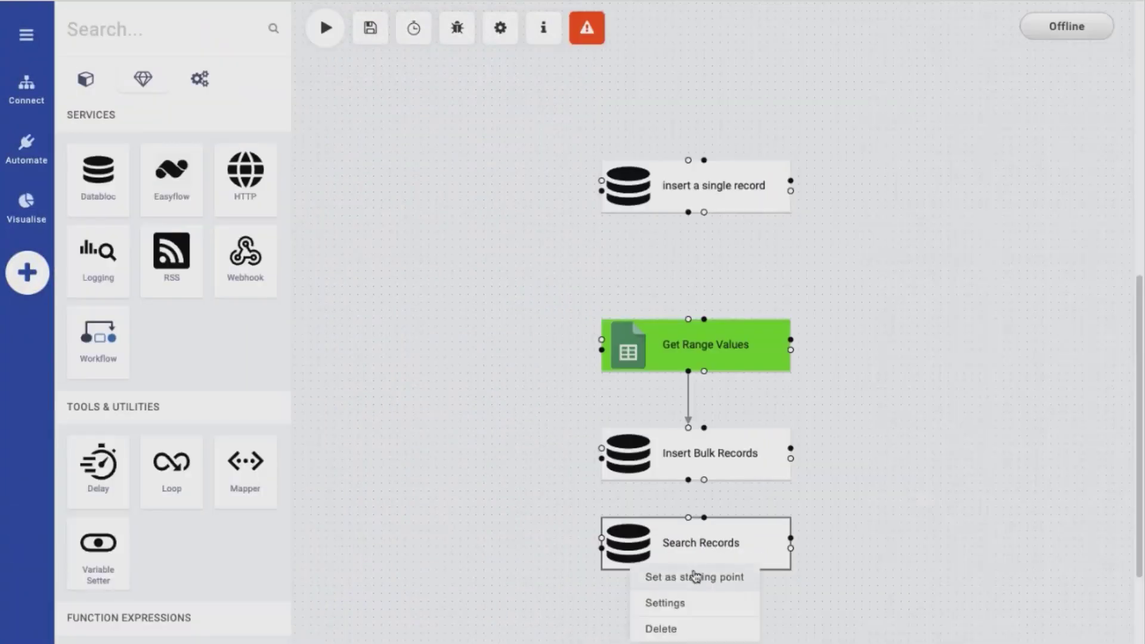
Set the Search Records operation as the flow's starting point and review the flow's returned records in the browser
left_click(690, 578)
left_click(609, 222)
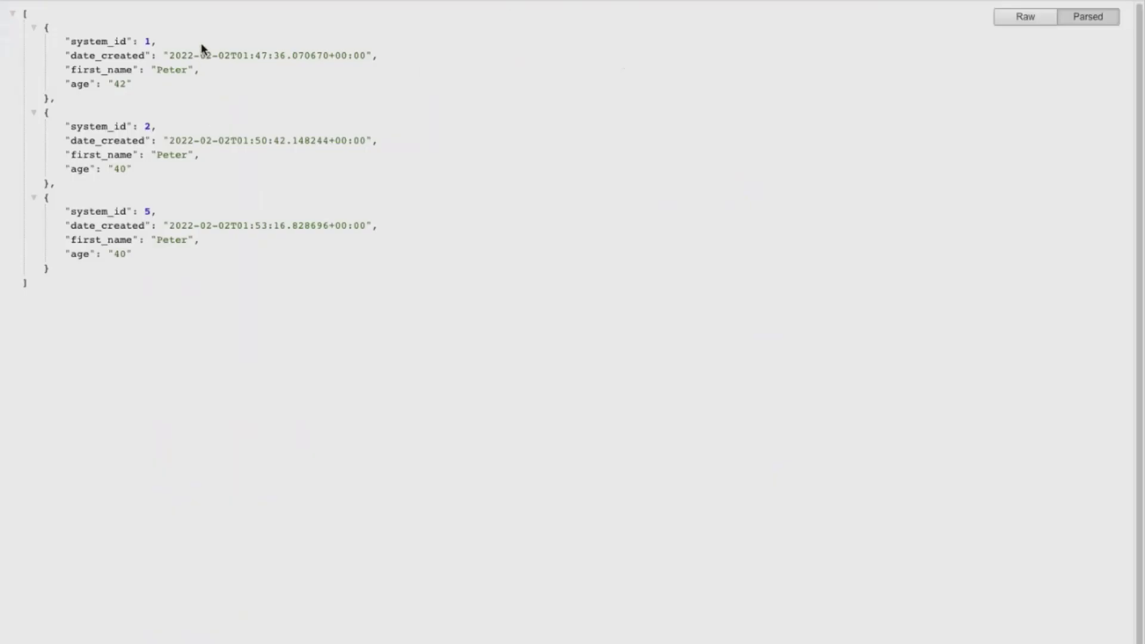
left_click_drag(204, 50, 263, 273)
left_click(322, 314)
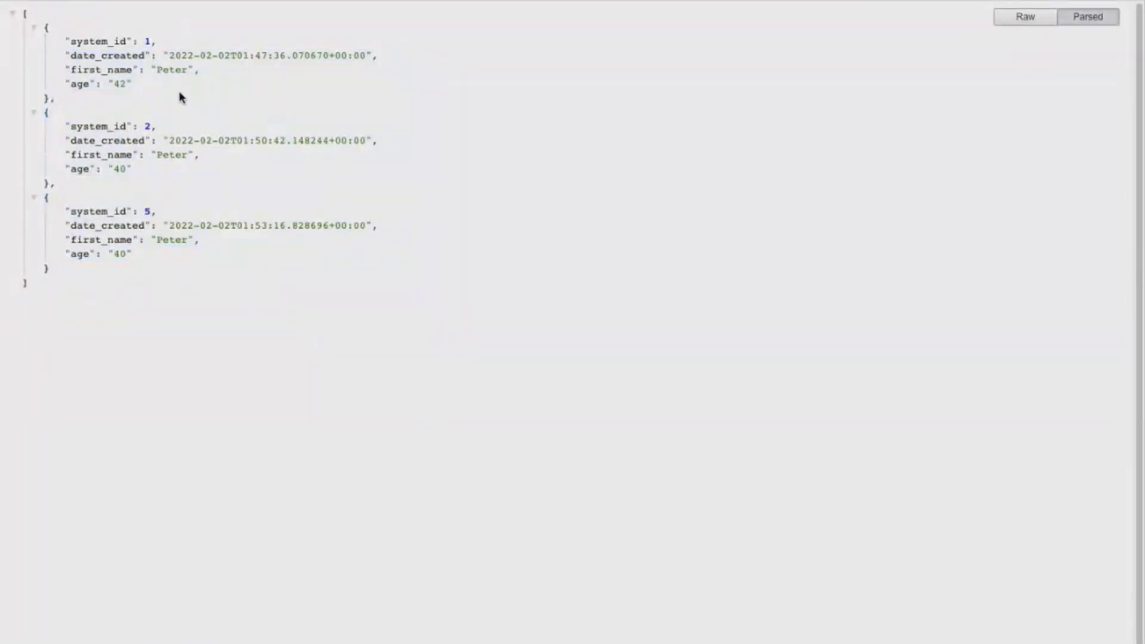